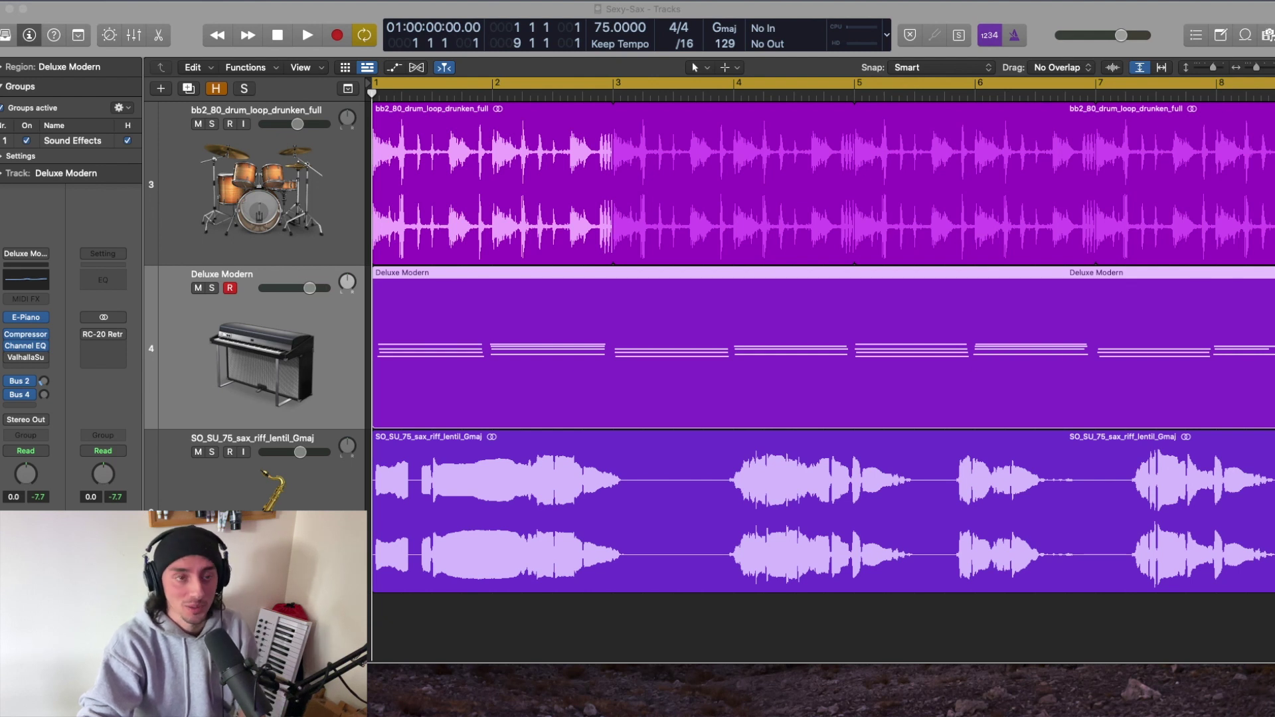
Open Valhalla Supermassive on the Deluxe Modern piano, showing Forward Reverb in Great Annihilator mode
scroll(208, 346, "right", 1)
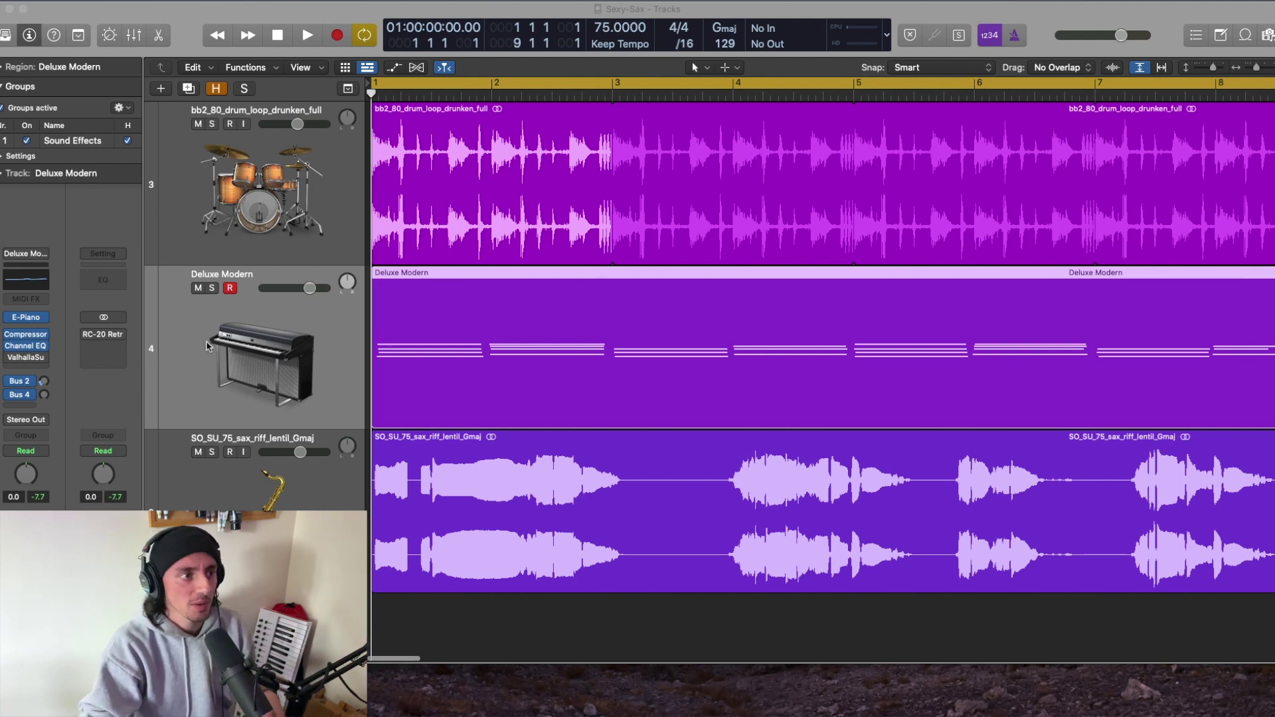
left_click(27, 358)
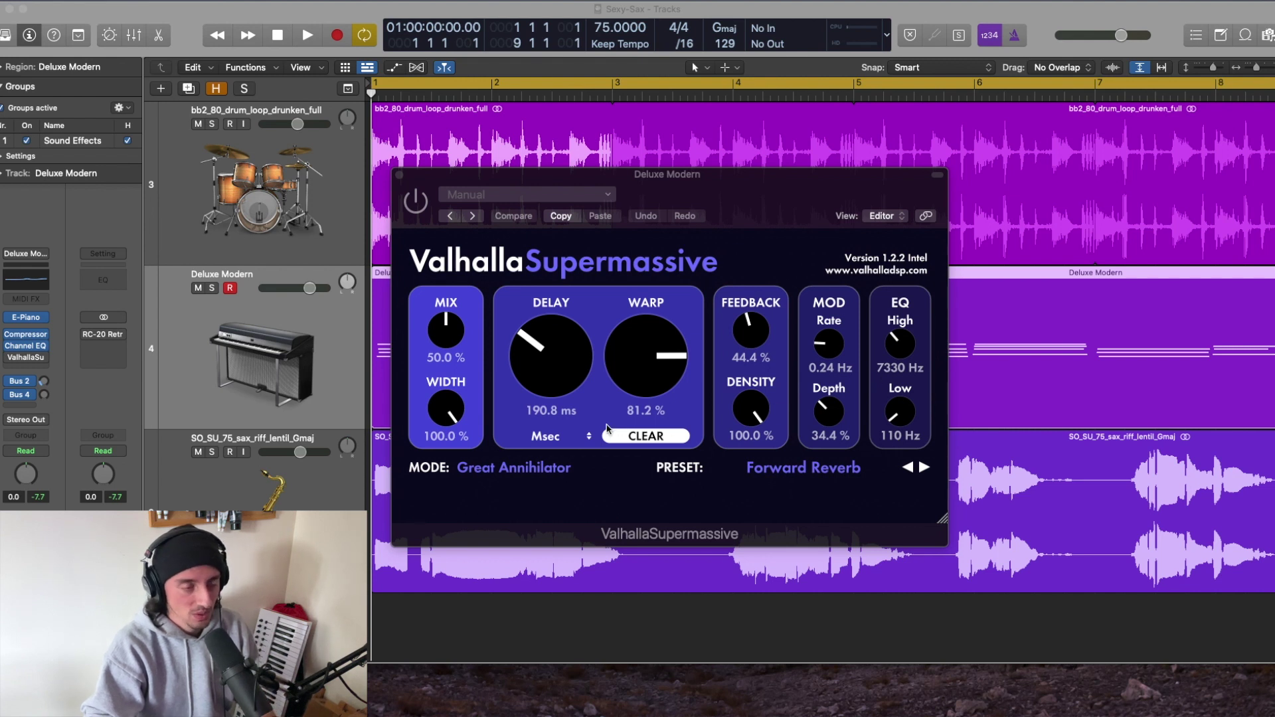
left_click(531, 469)
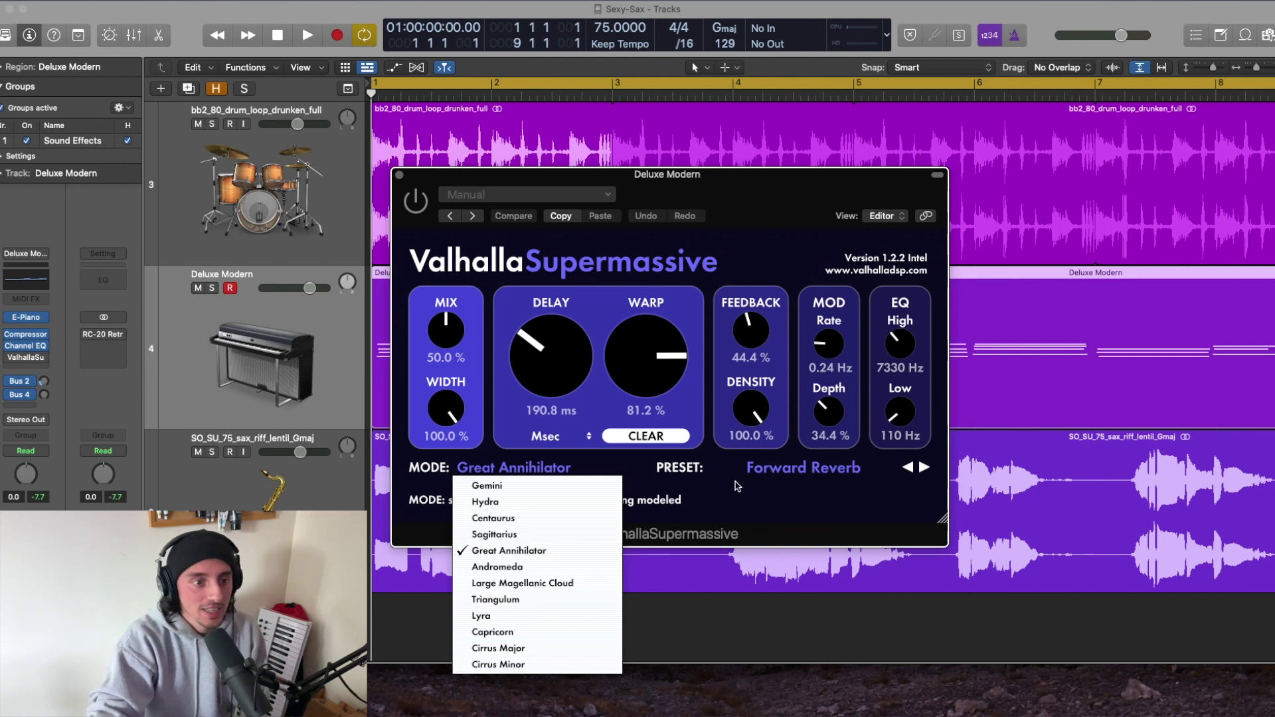
Browse the Supermassive mode list and preset menu, keeping Great Annihilator and Forward Reverb
left_click(807, 479)
left_click(810, 478)
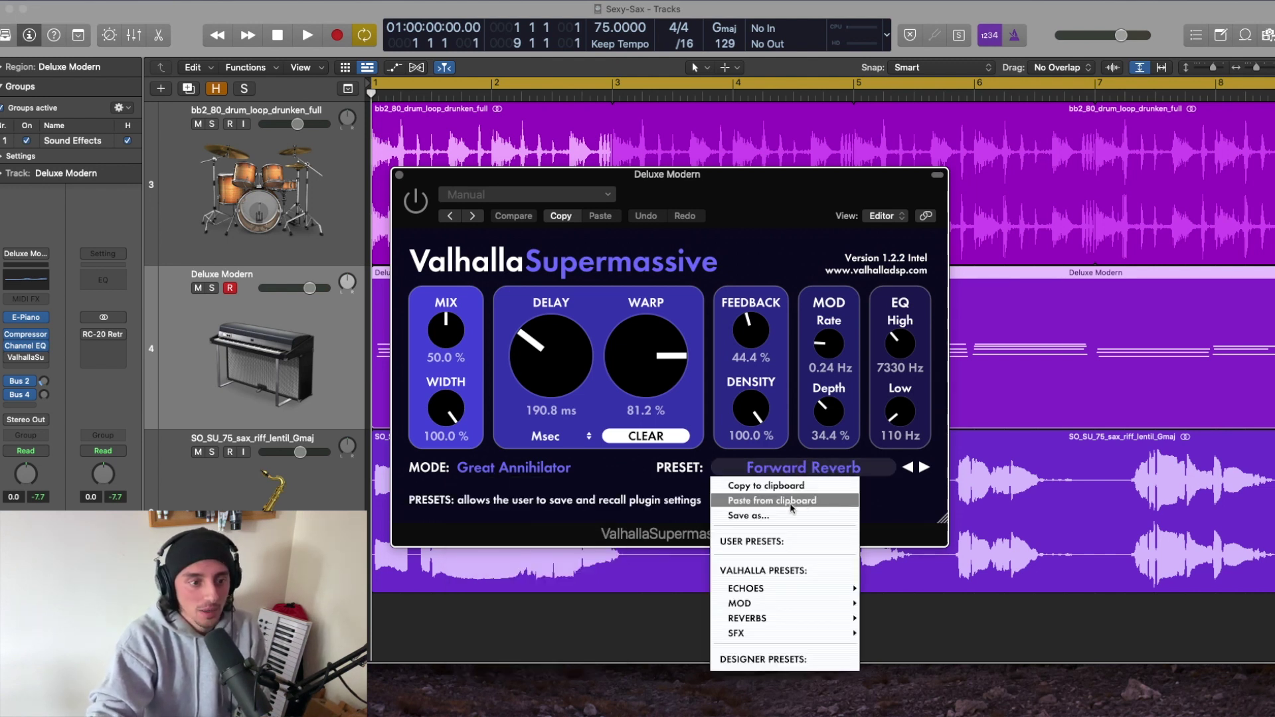
mouse_move(770, 589)
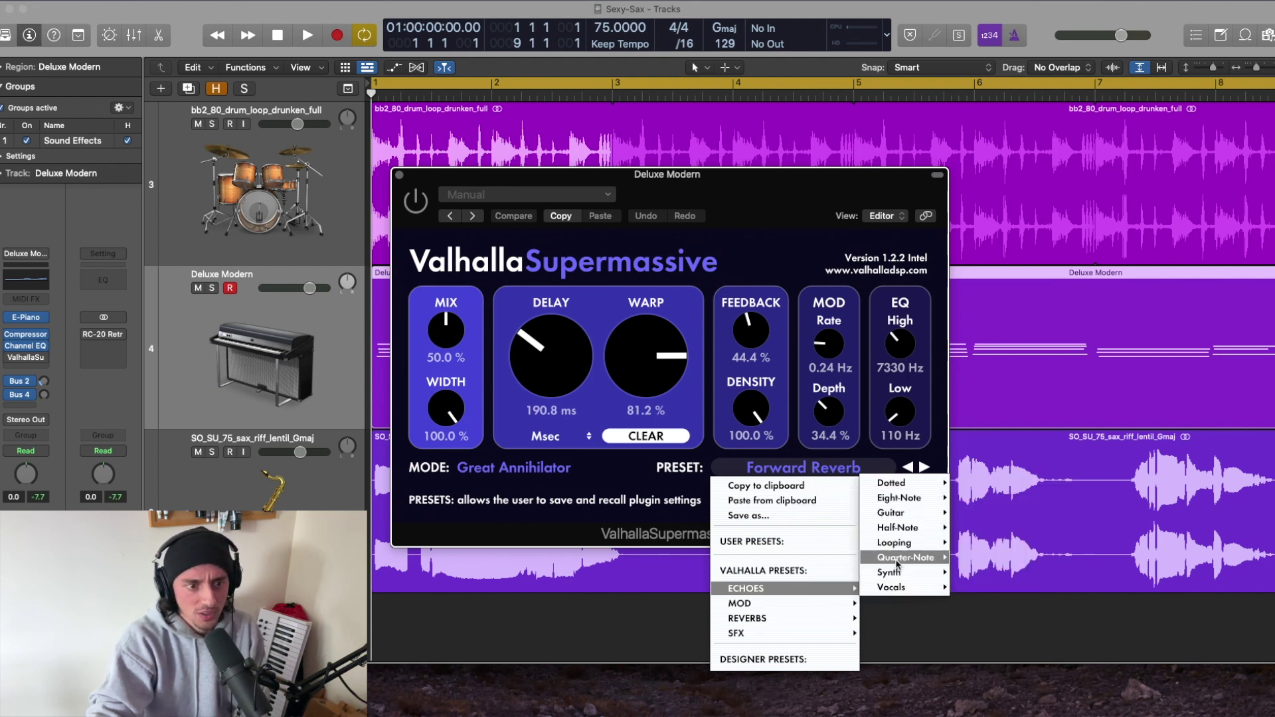
mouse_move(901, 513)
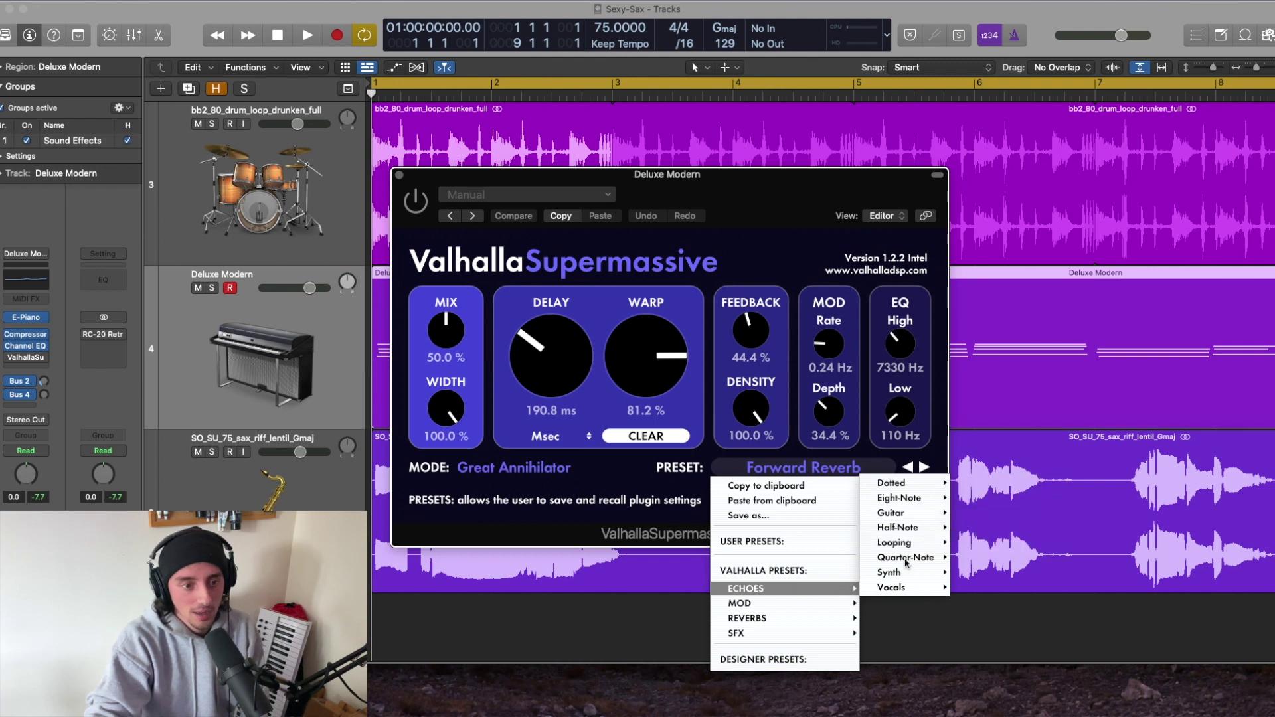
mouse_move(908, 548)
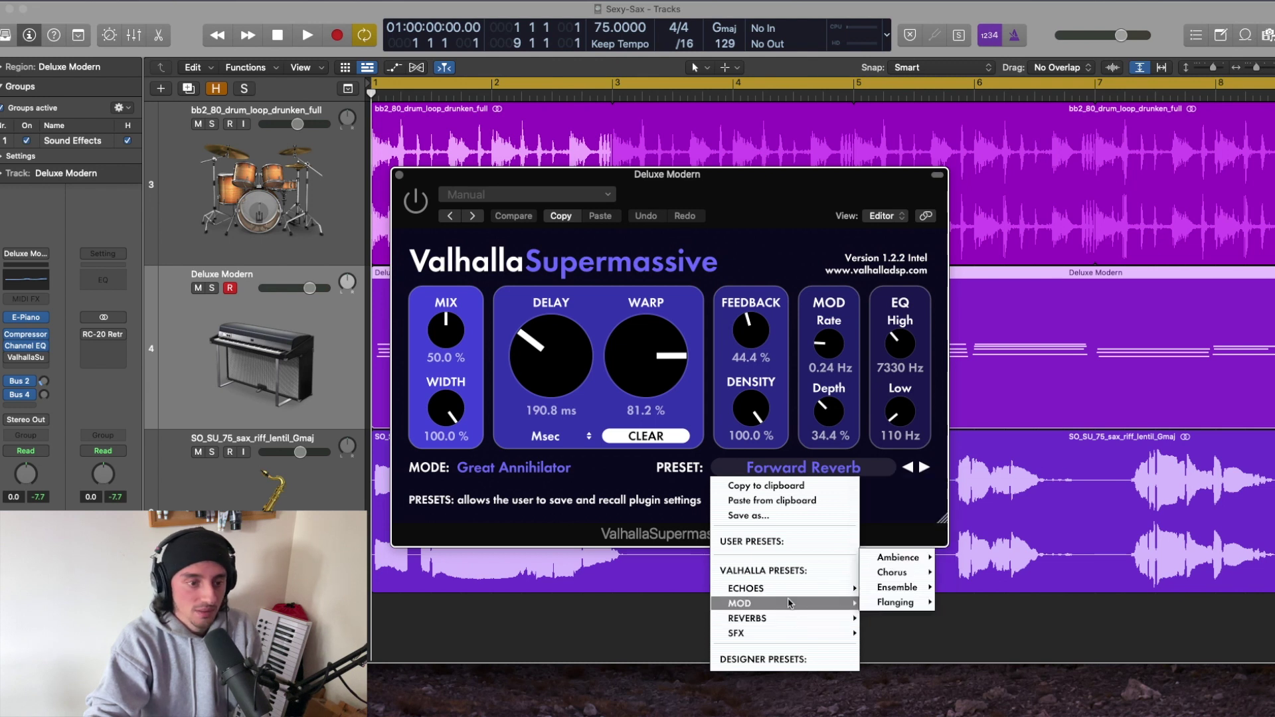
mouse_move(899, 578)
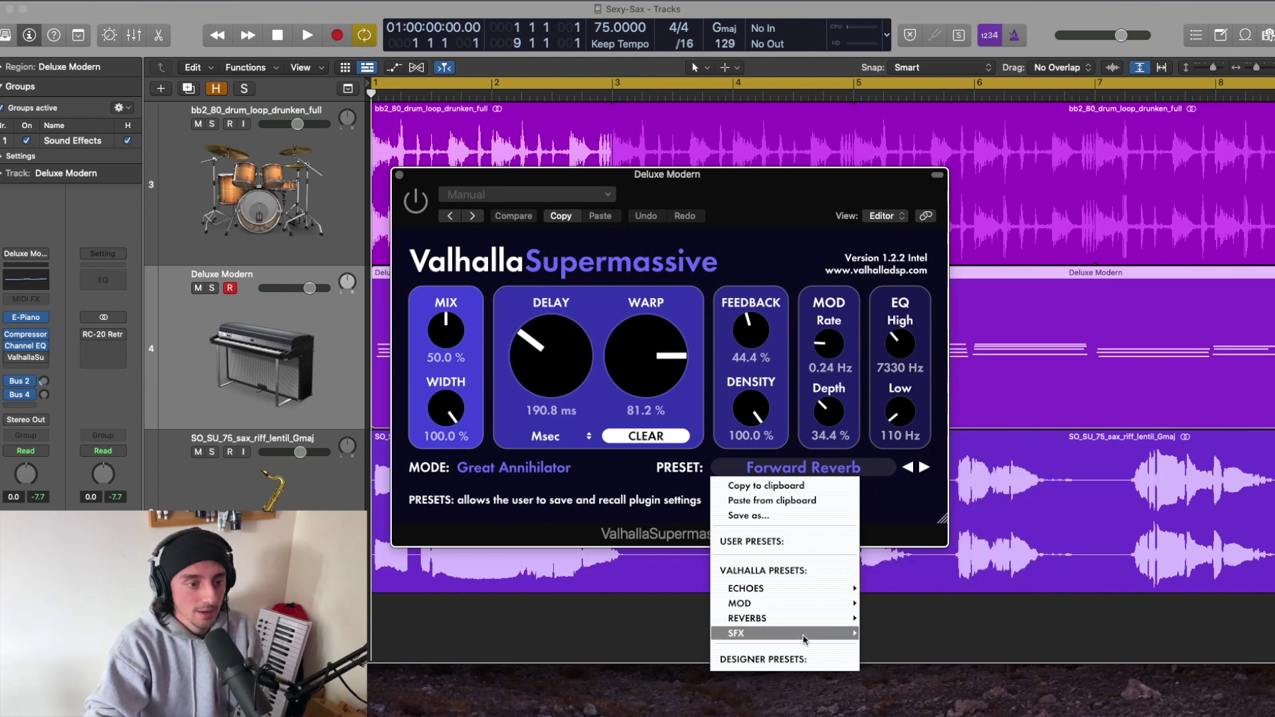
mouse_move(880, 639)
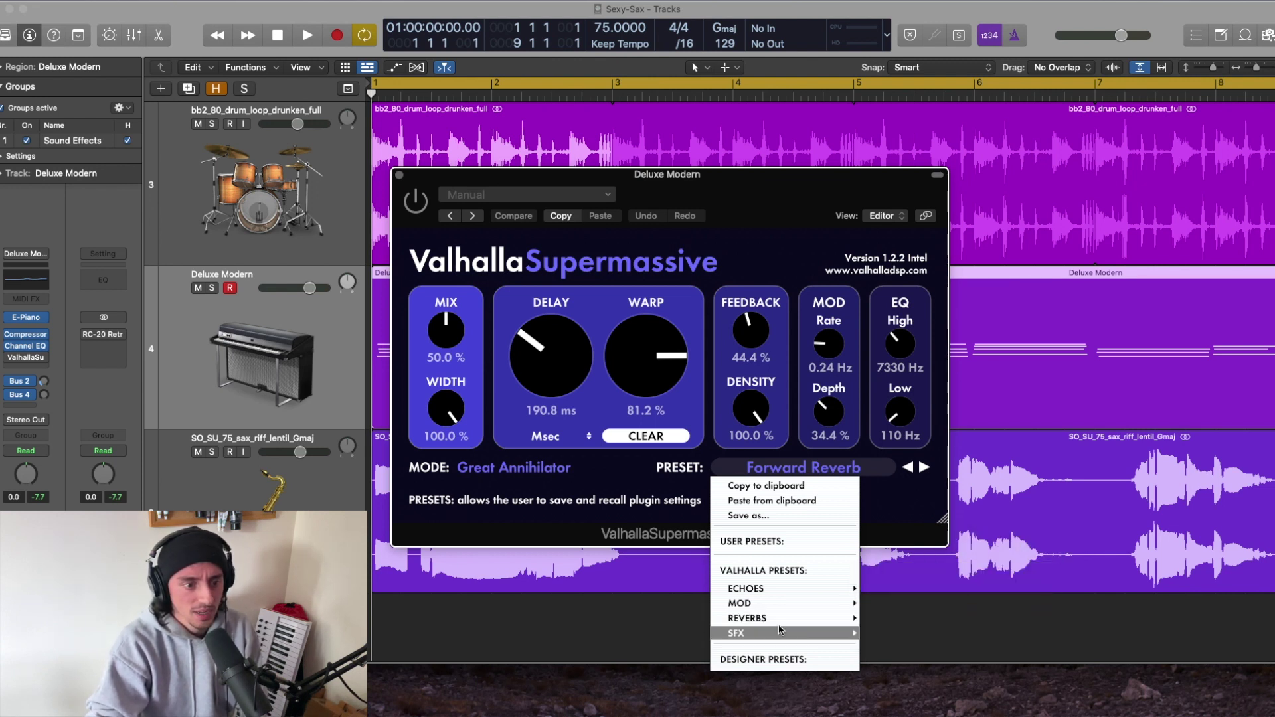
left_click(638, 505)
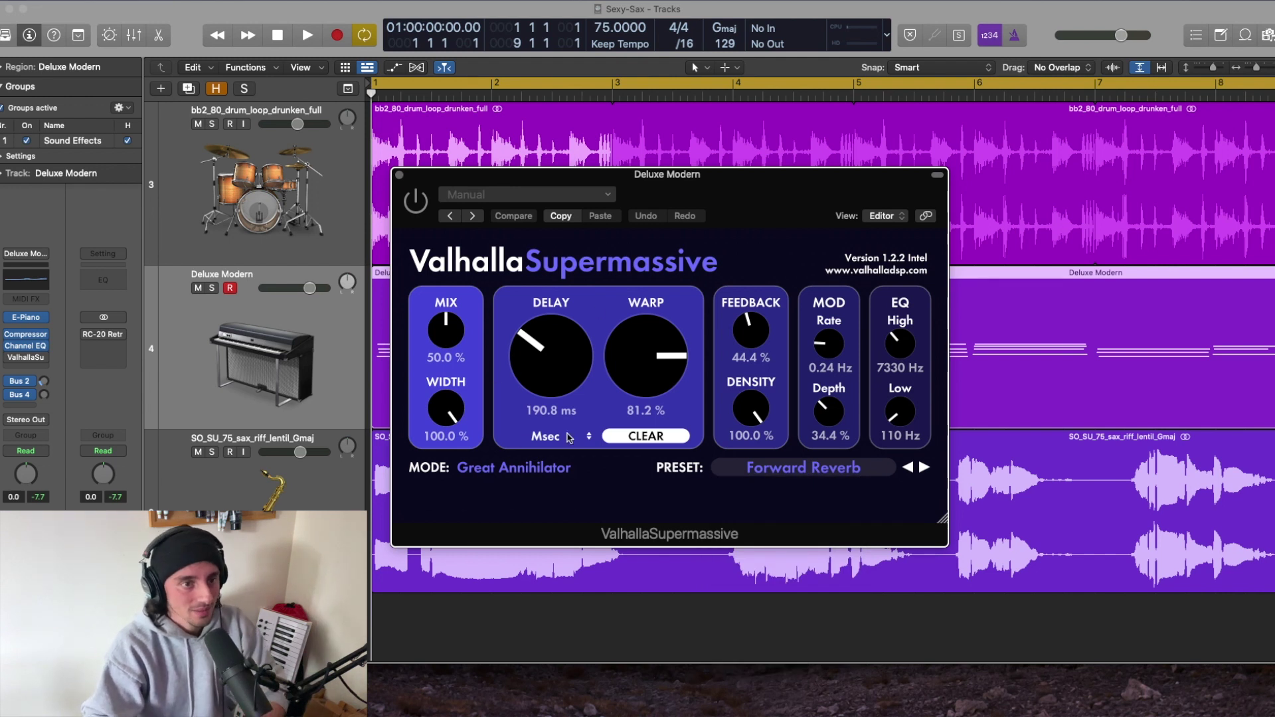
left_click(399, 175)
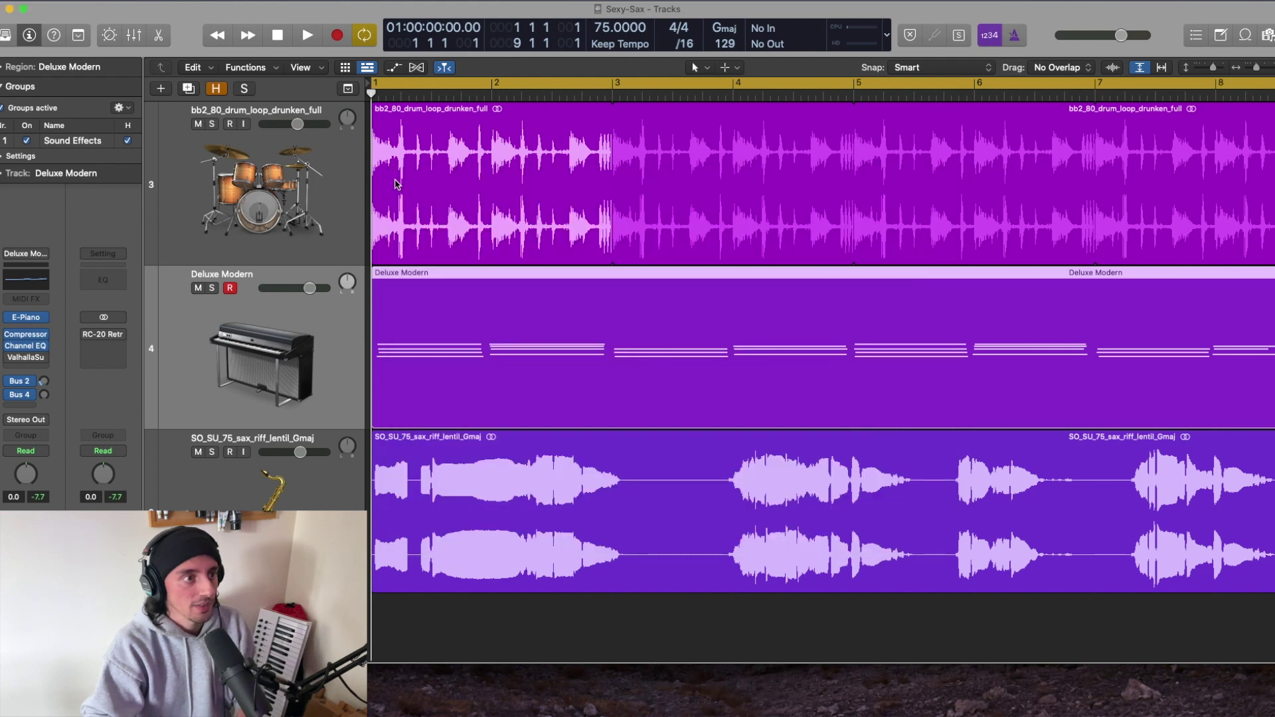
left_click(332, 156)
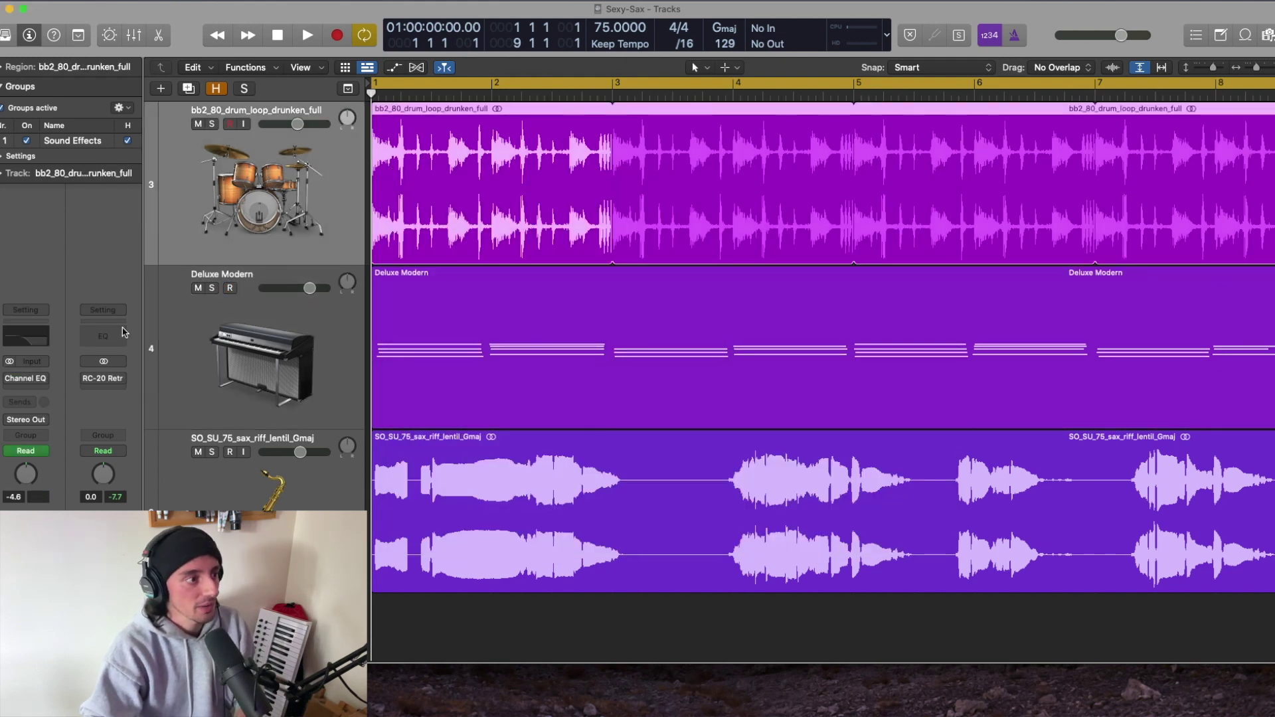
left_click(196, 334)
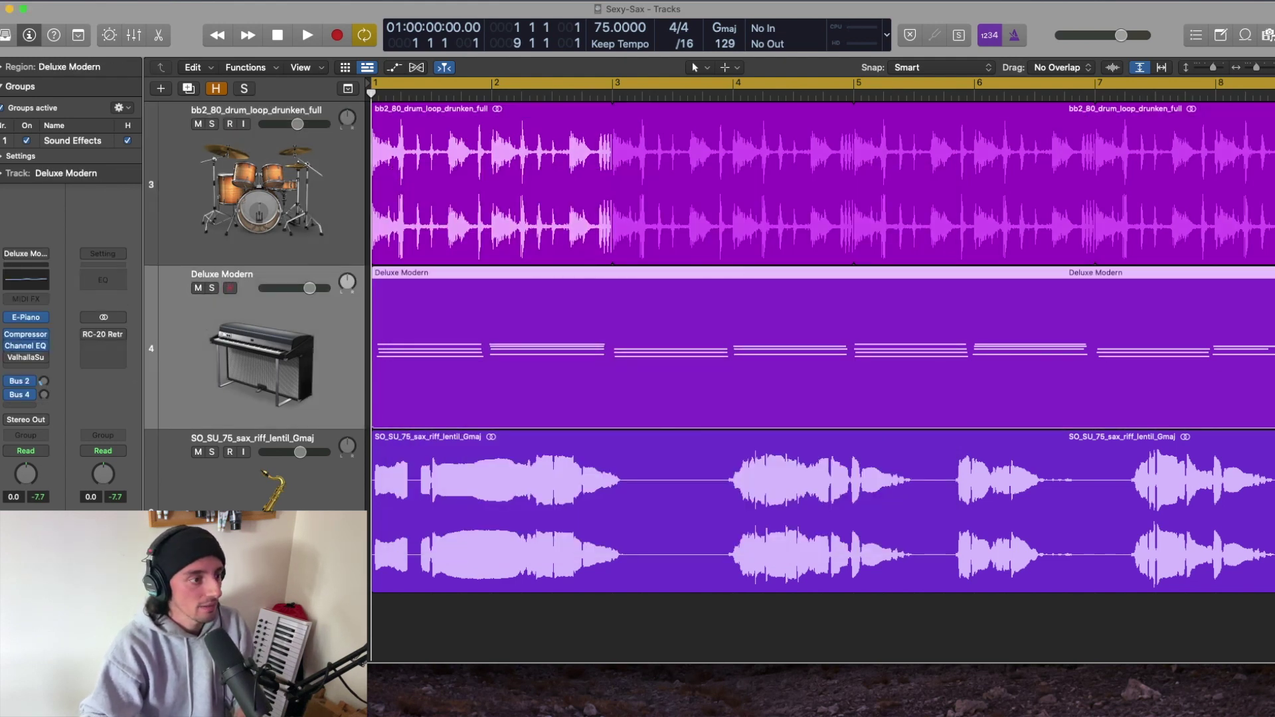
key("Down")
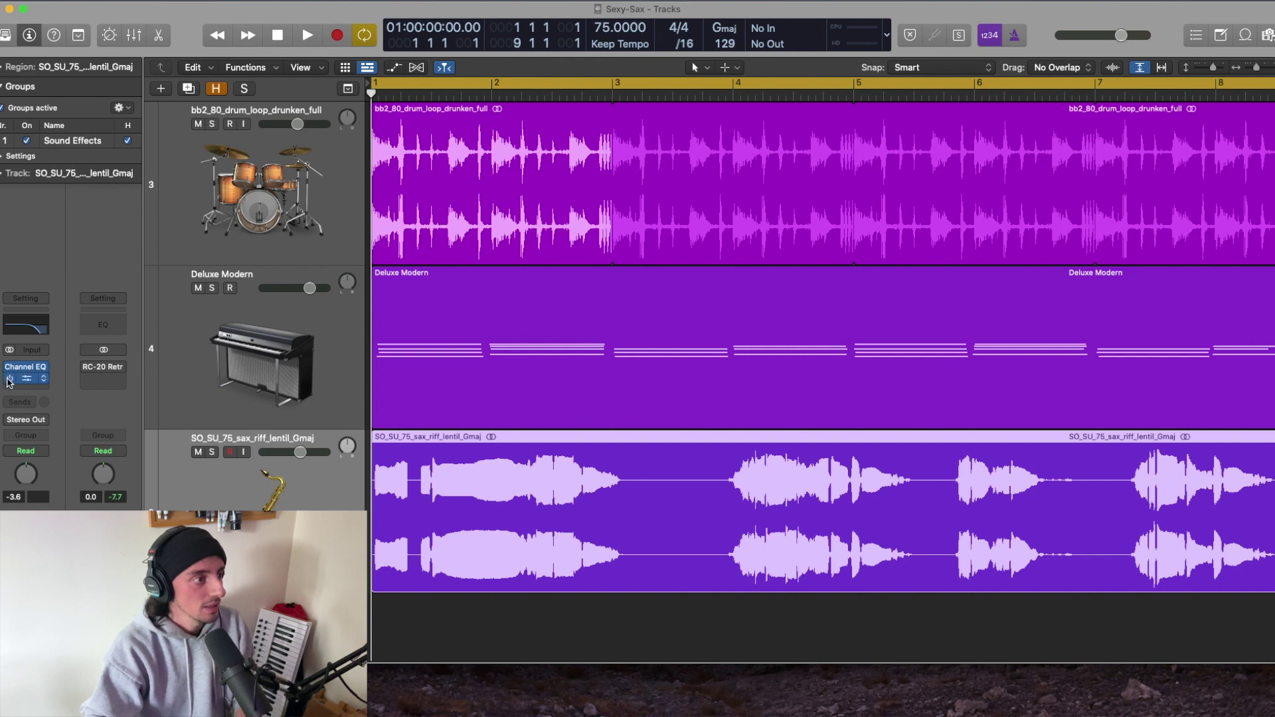
left_click(201, 341)
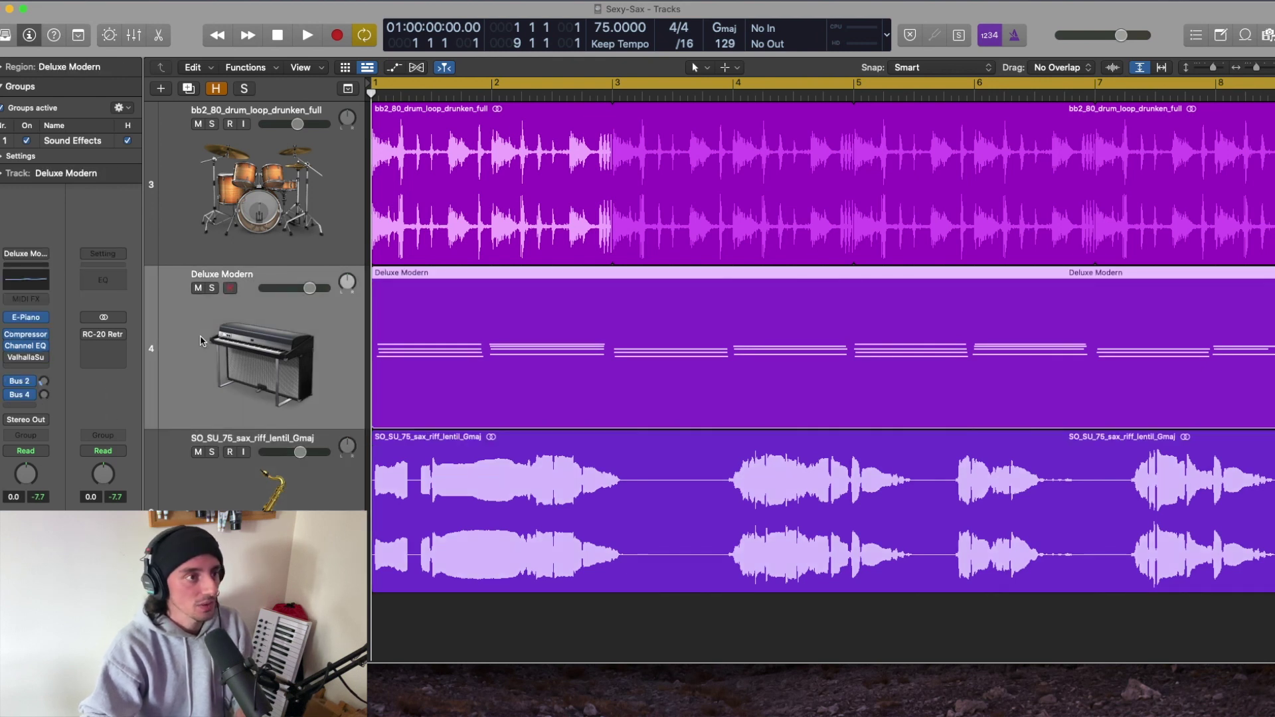
left_click(193, 194)
key("space")
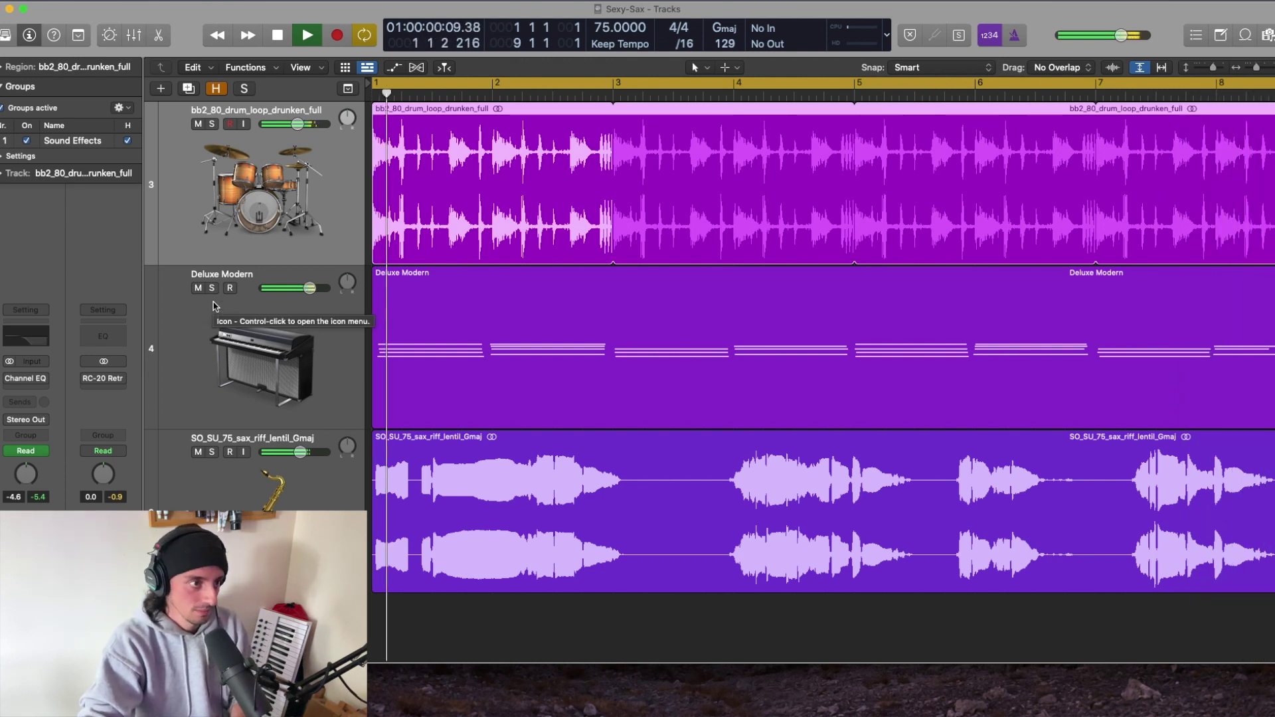
key("space")
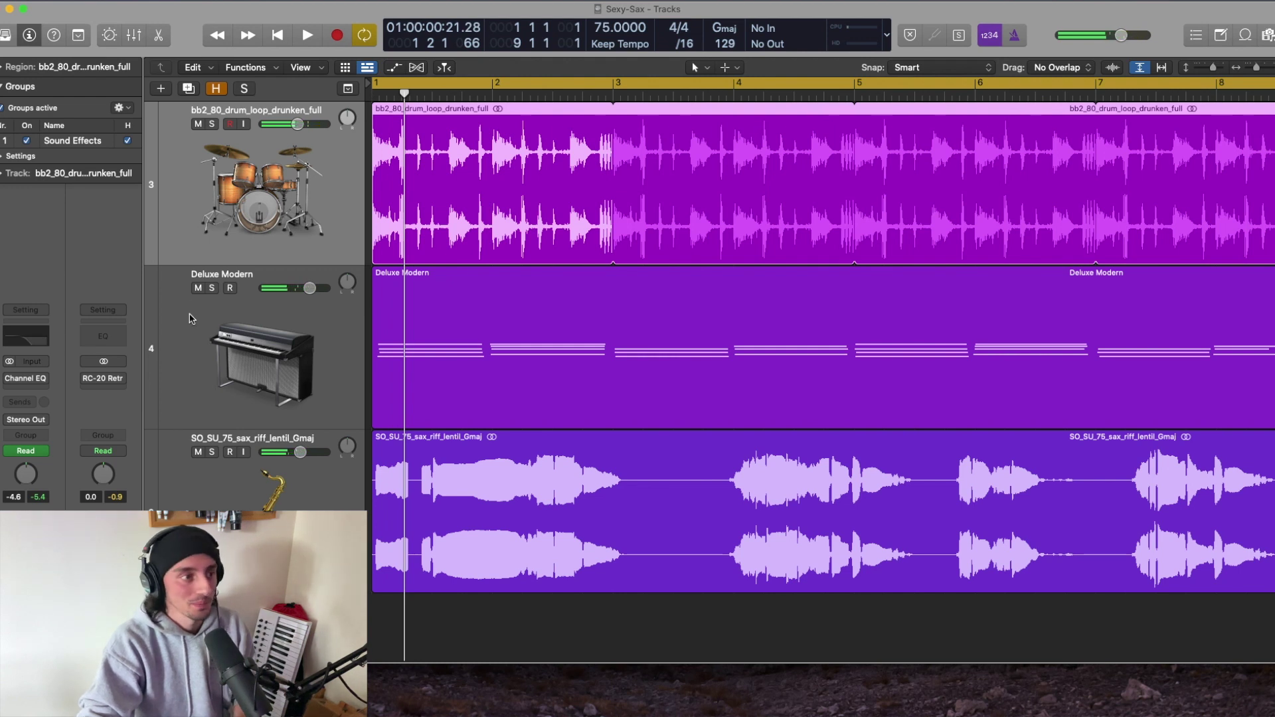
Solo the Deluxe Modern piano track and start playback
left_click(192, 317)
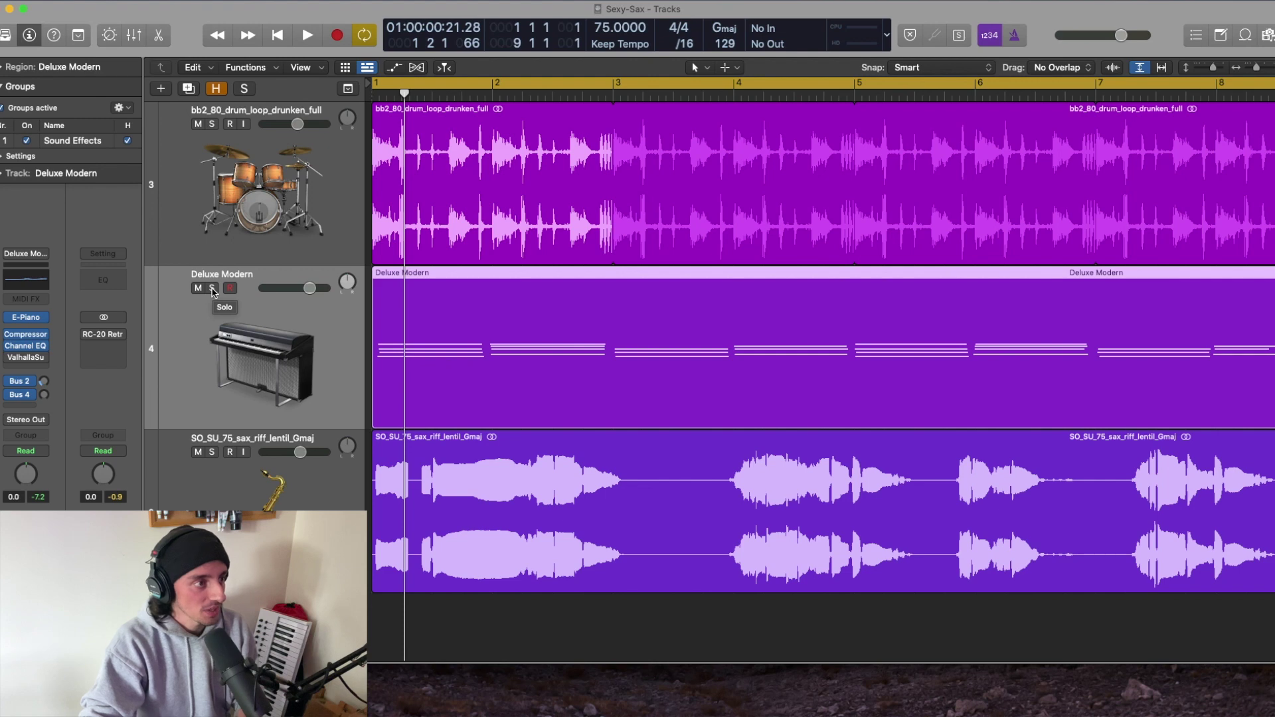
left_click(212, 290)
key("space")
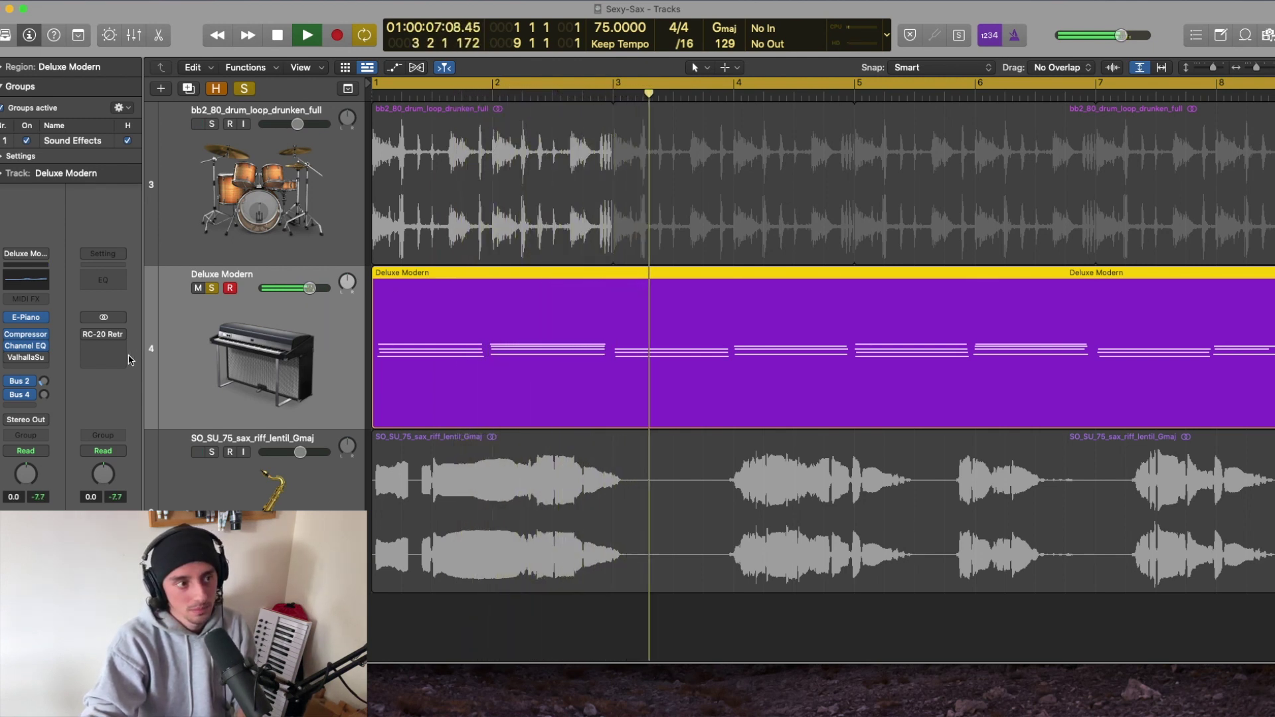
Reopen the piano's Supermassive editor, then stop playback before bar 9
mouse_move(31, 362)
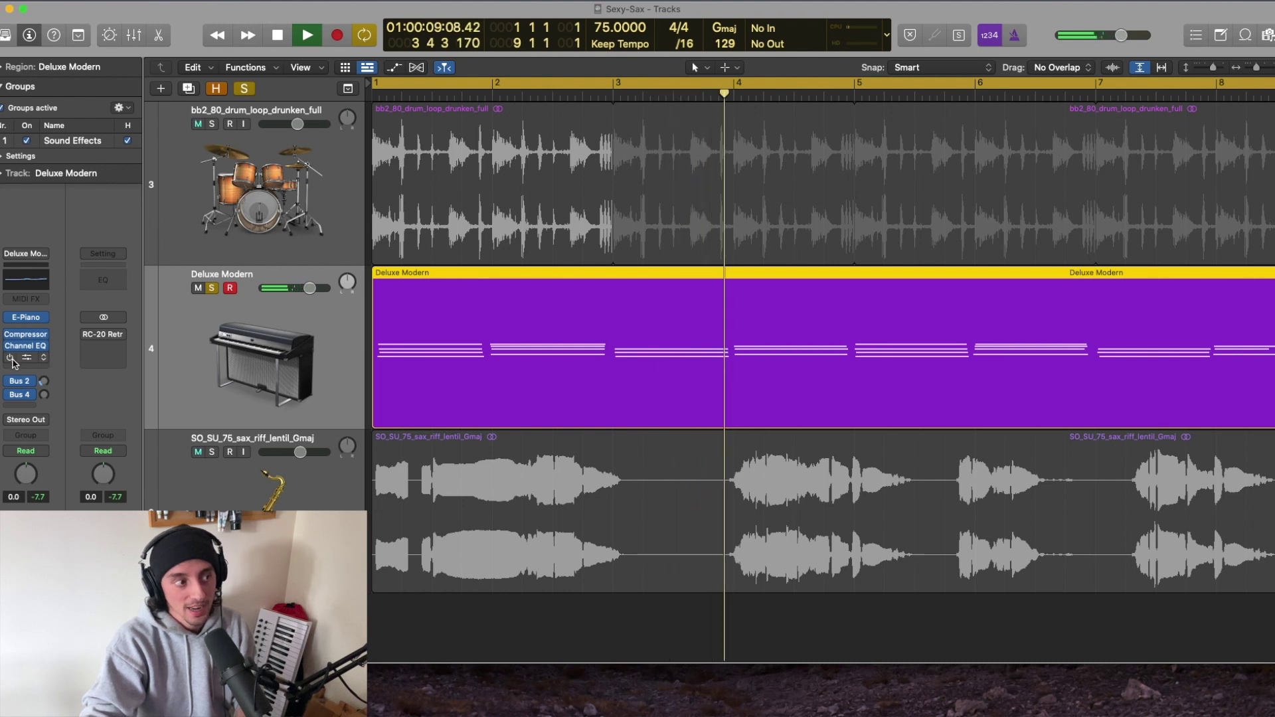
left_click(29, 360)
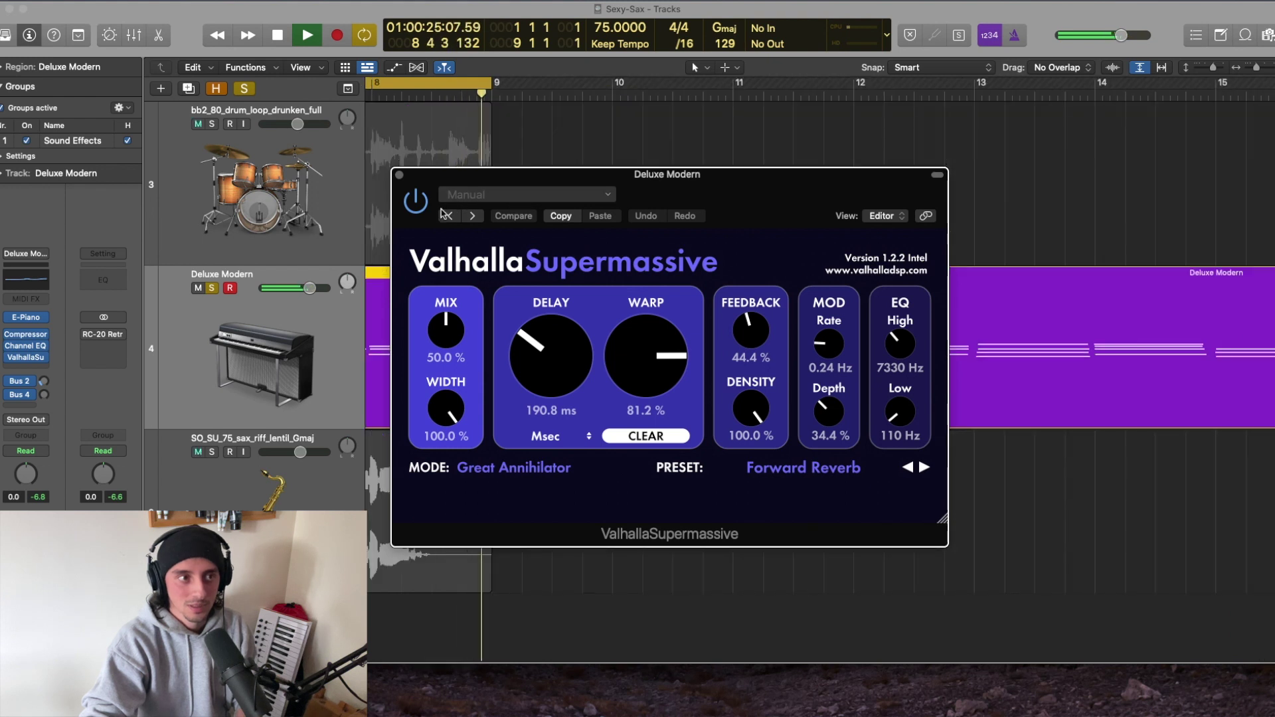
key("space")
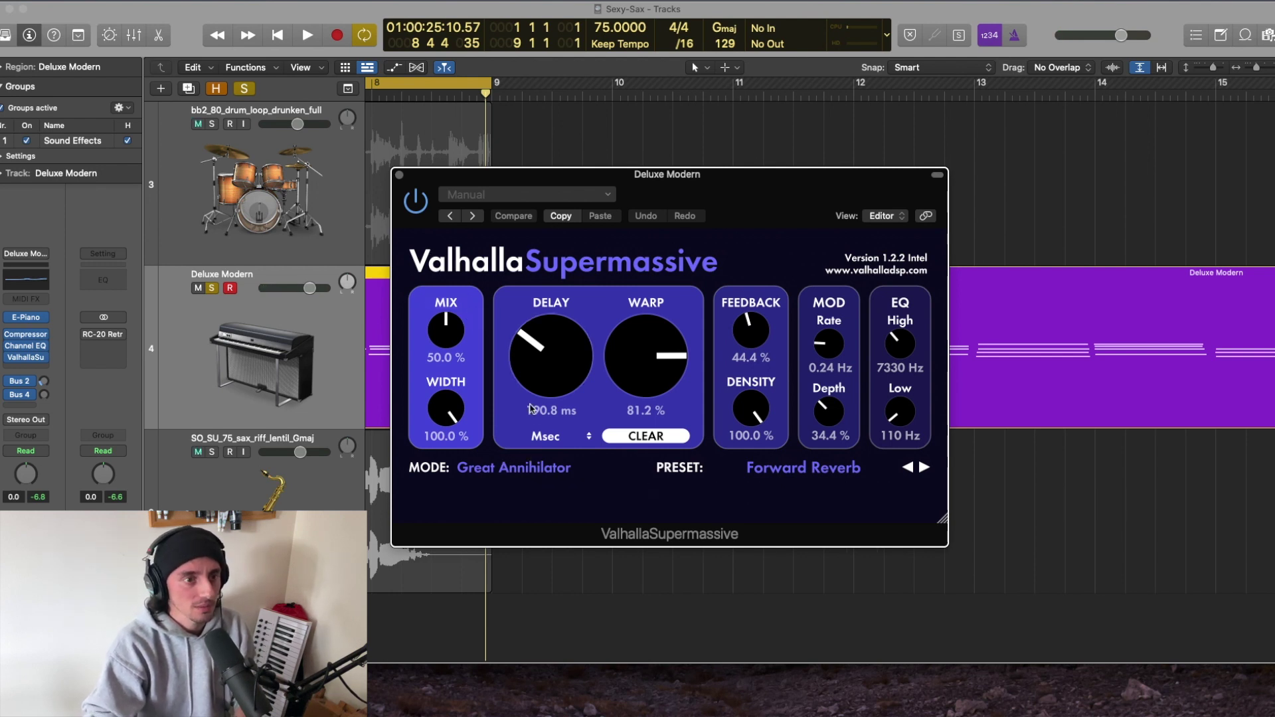
With playback running, dial in 260.4 ms delay, 64.6 % mix, 67.1 % warp and 59.8 % feedback
key("space")
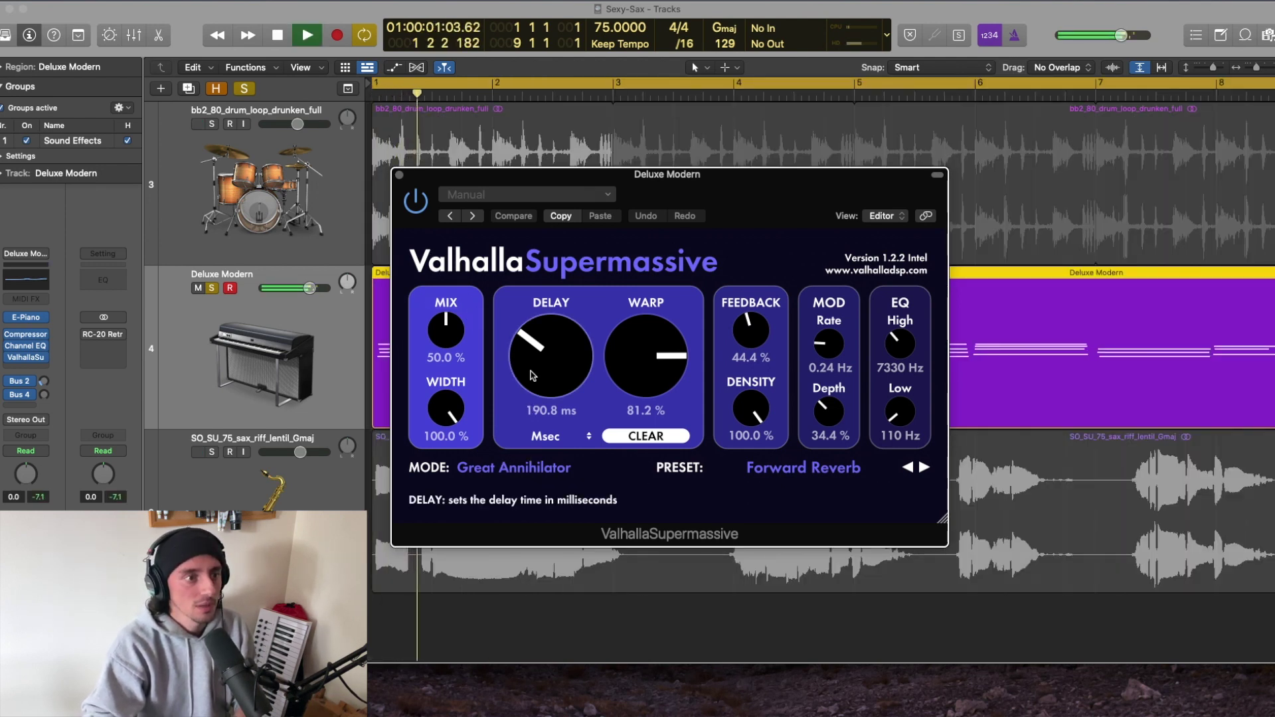
left_click_drag(531, 376, 528, 355)
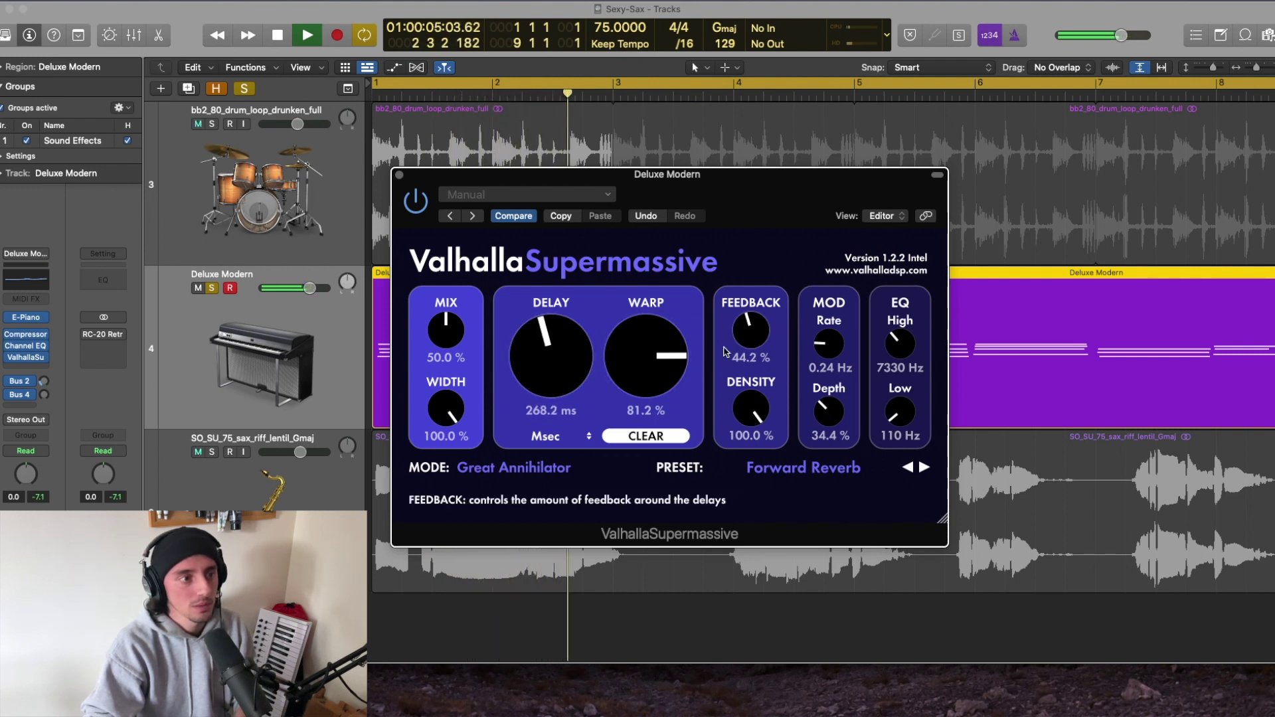
left_click_drag(445, 332, 439, 311)
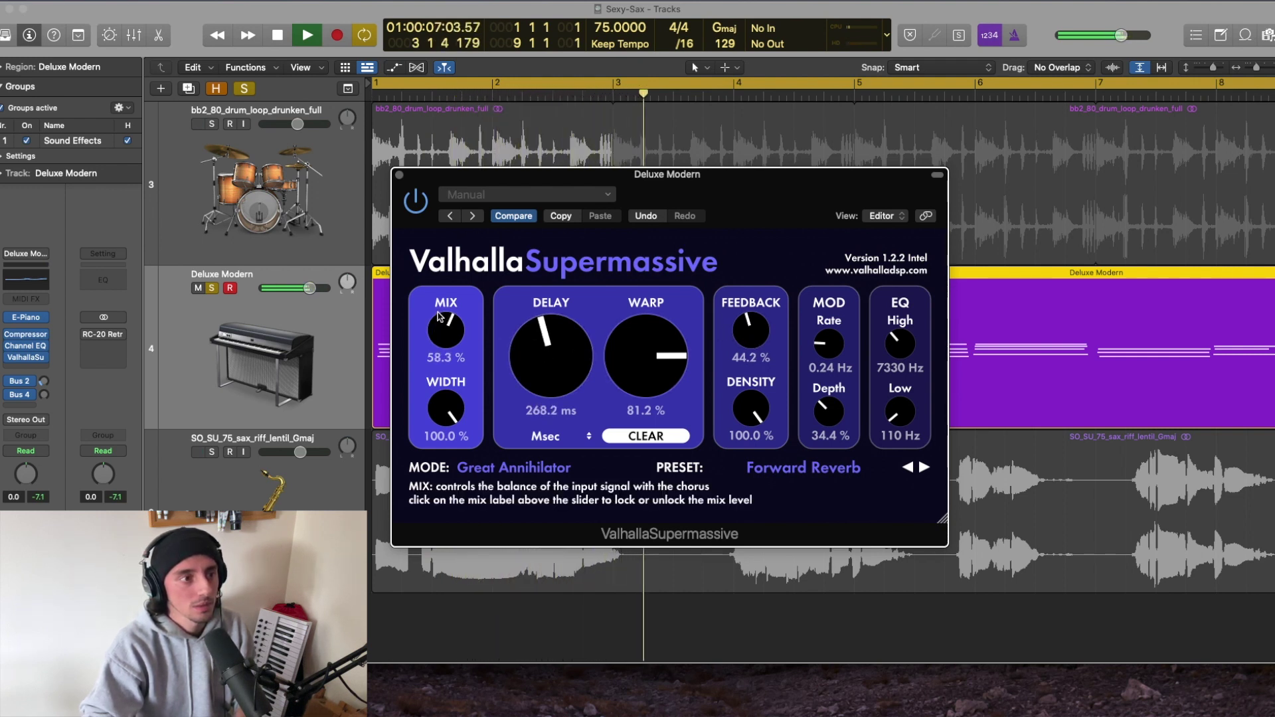
left_click_drag(438, 306, 438, 304)
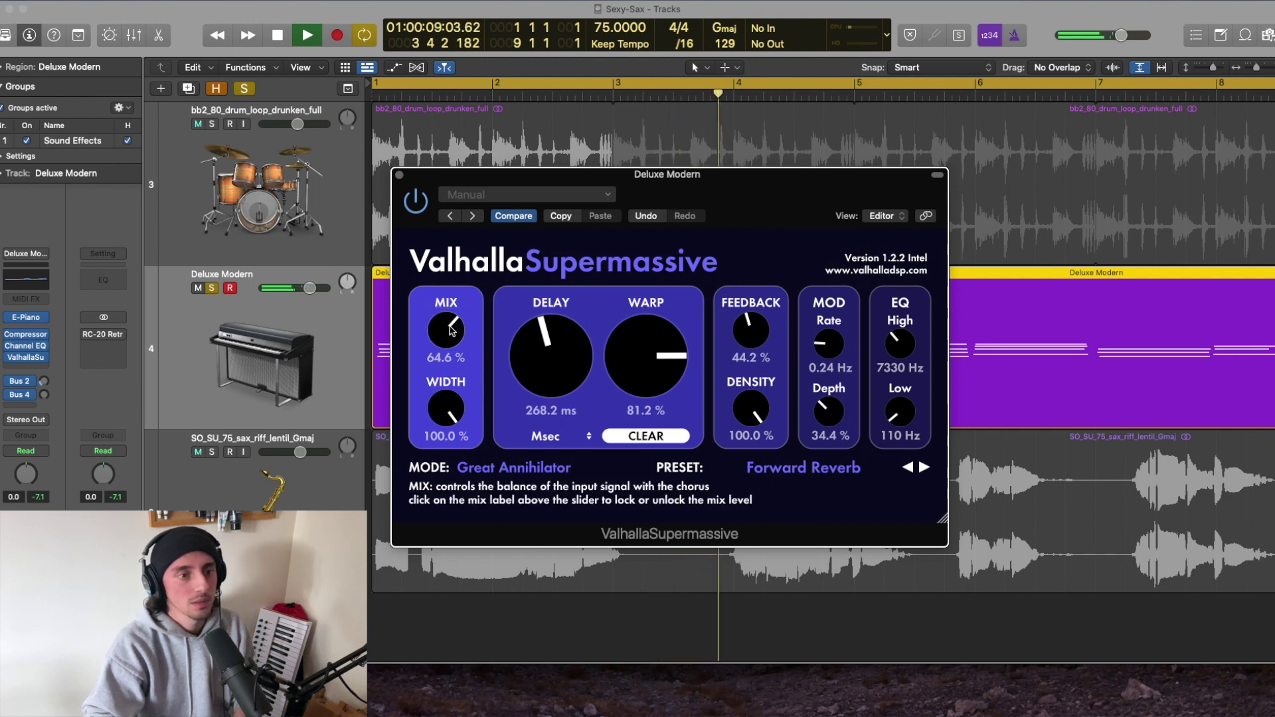
left_click_drag(543, 352, 544, 354)
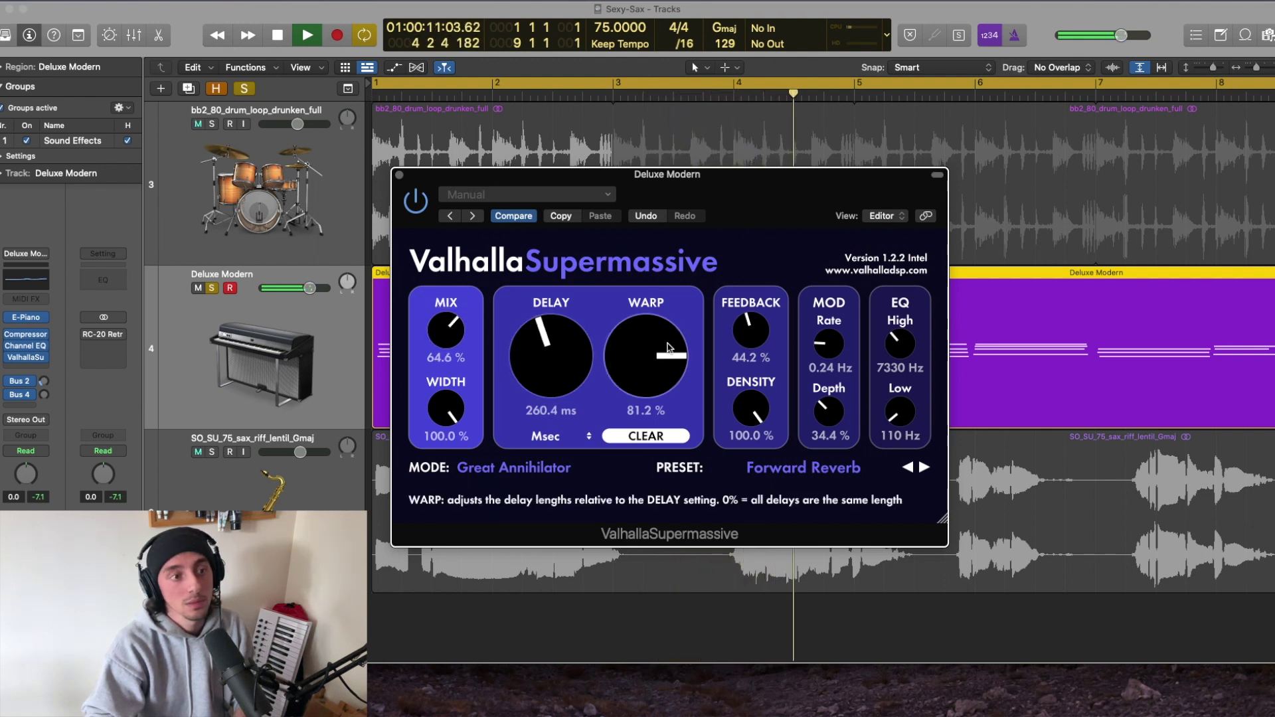
left_click_drag(650, 350, 649, 372)
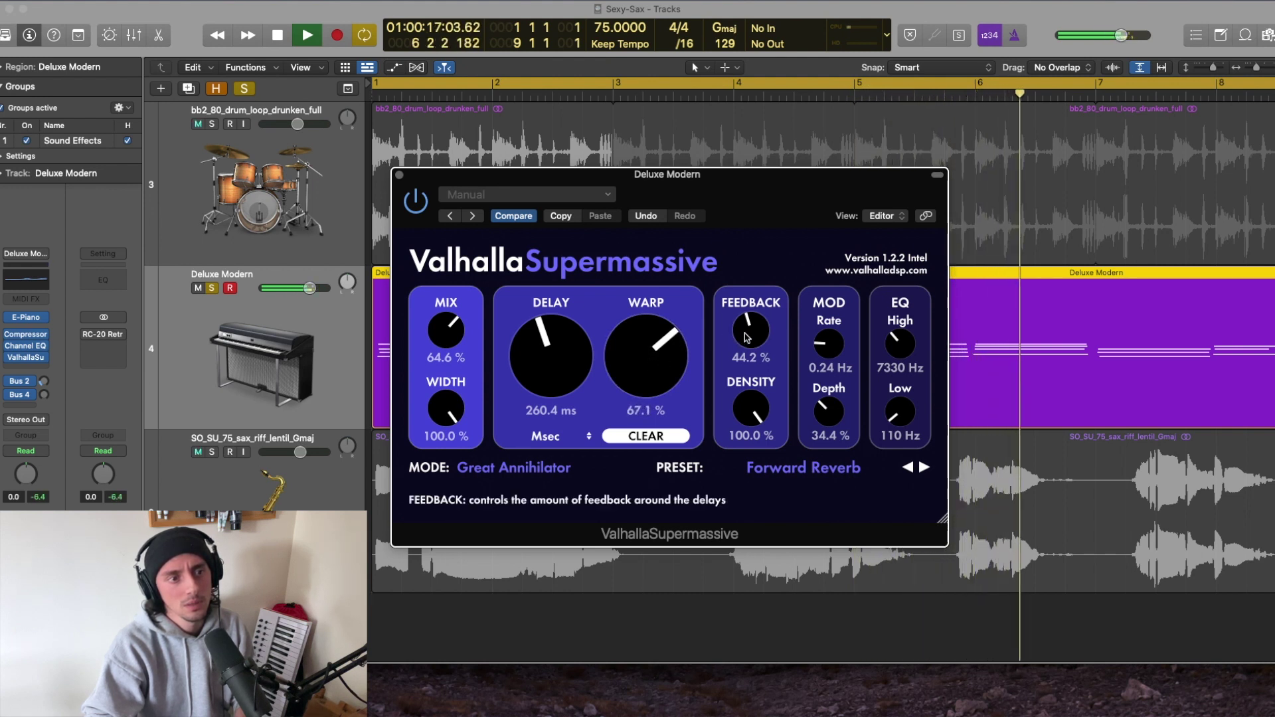
left_click_drag(746, 340, 745, 314)
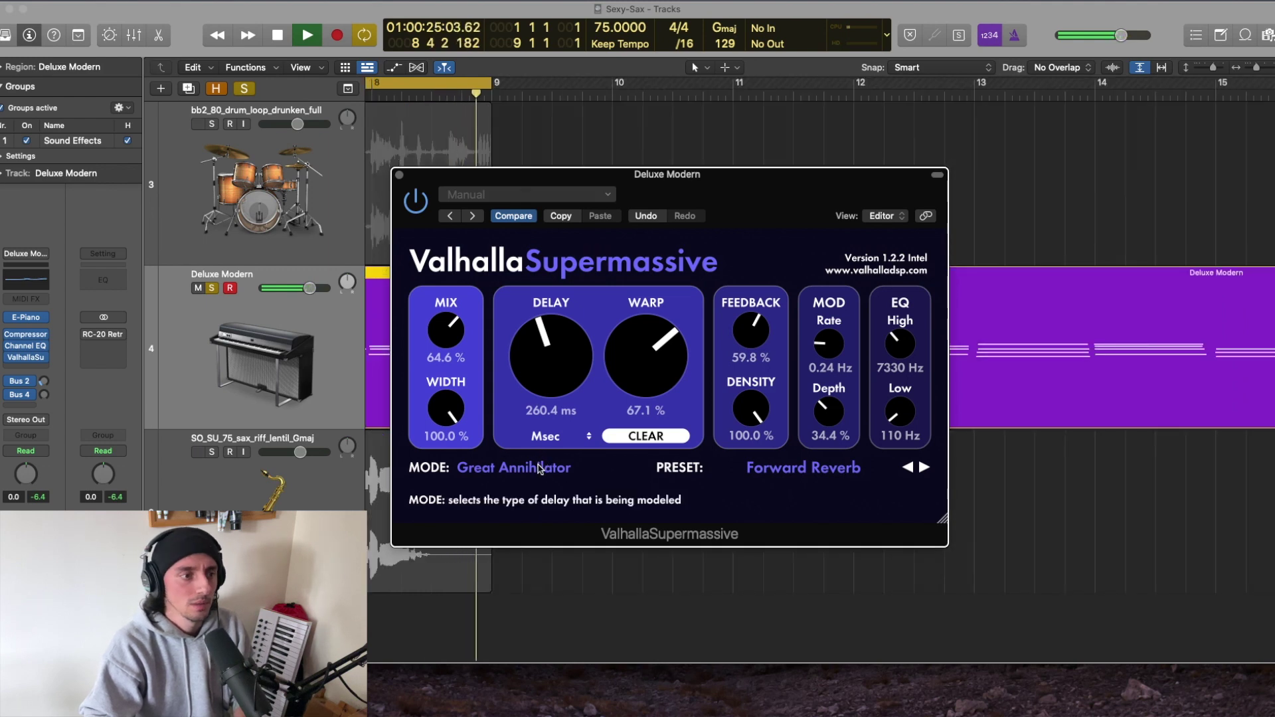
left_click(537, 468)
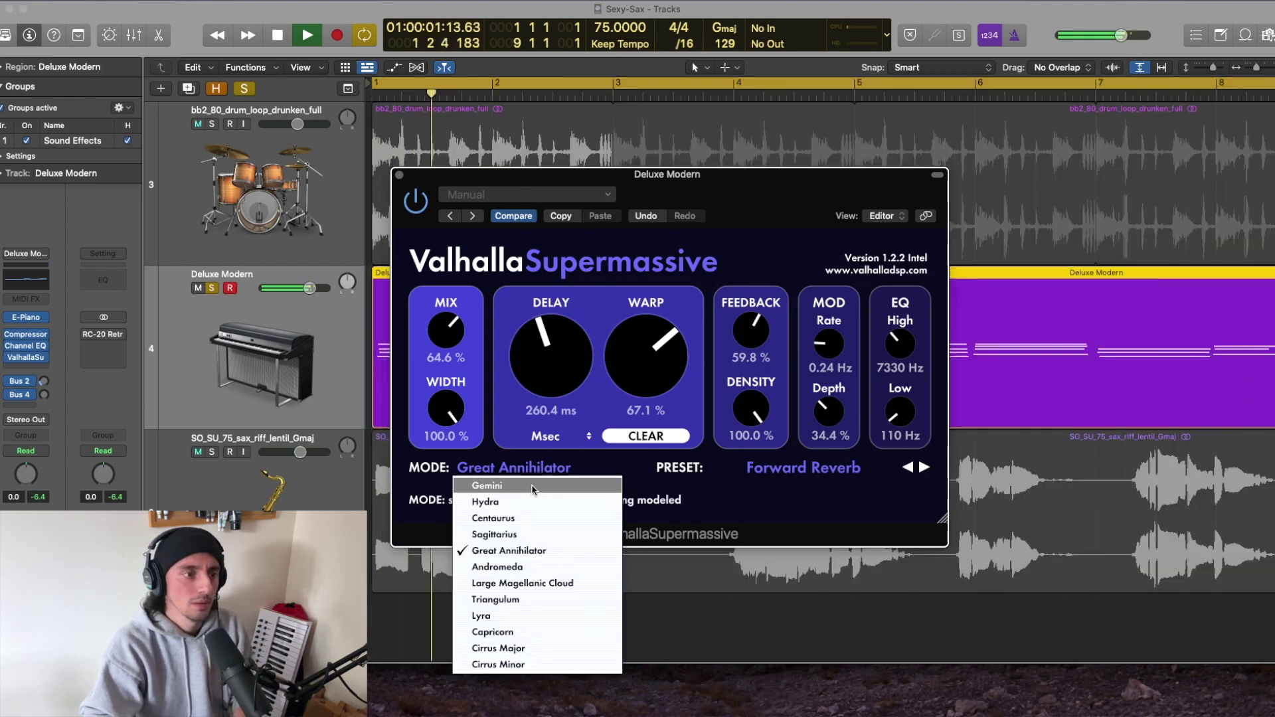
Audition Gemini, Hydra and Large Magellanic Cloud, return to Great Annihilator, then stop playback
left_click(527, 486)
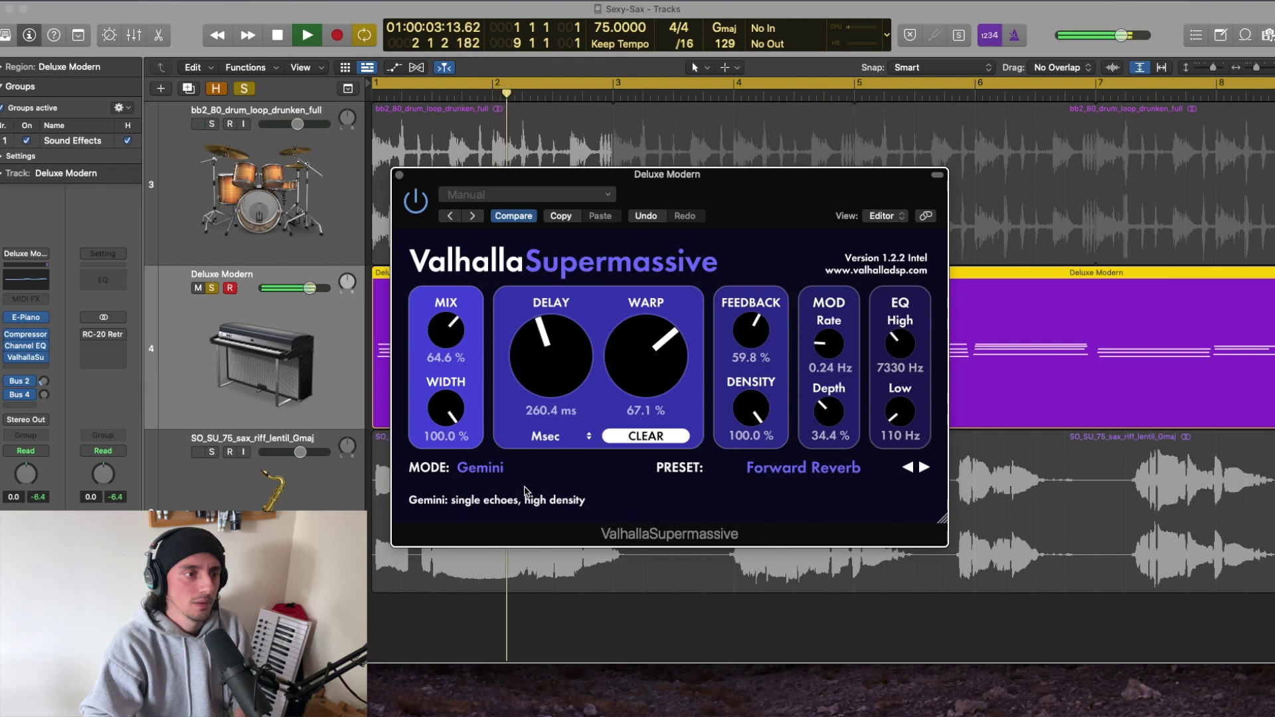
left_click(524, 469)
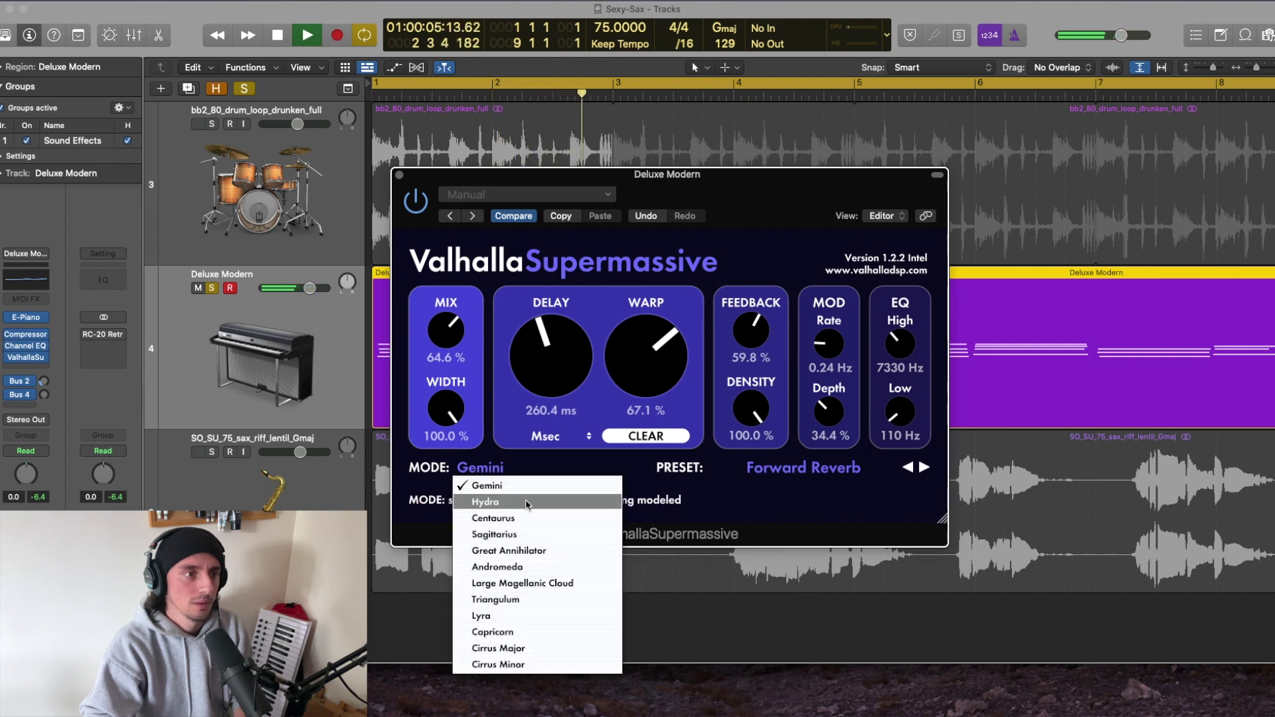
left_click(525, 502)
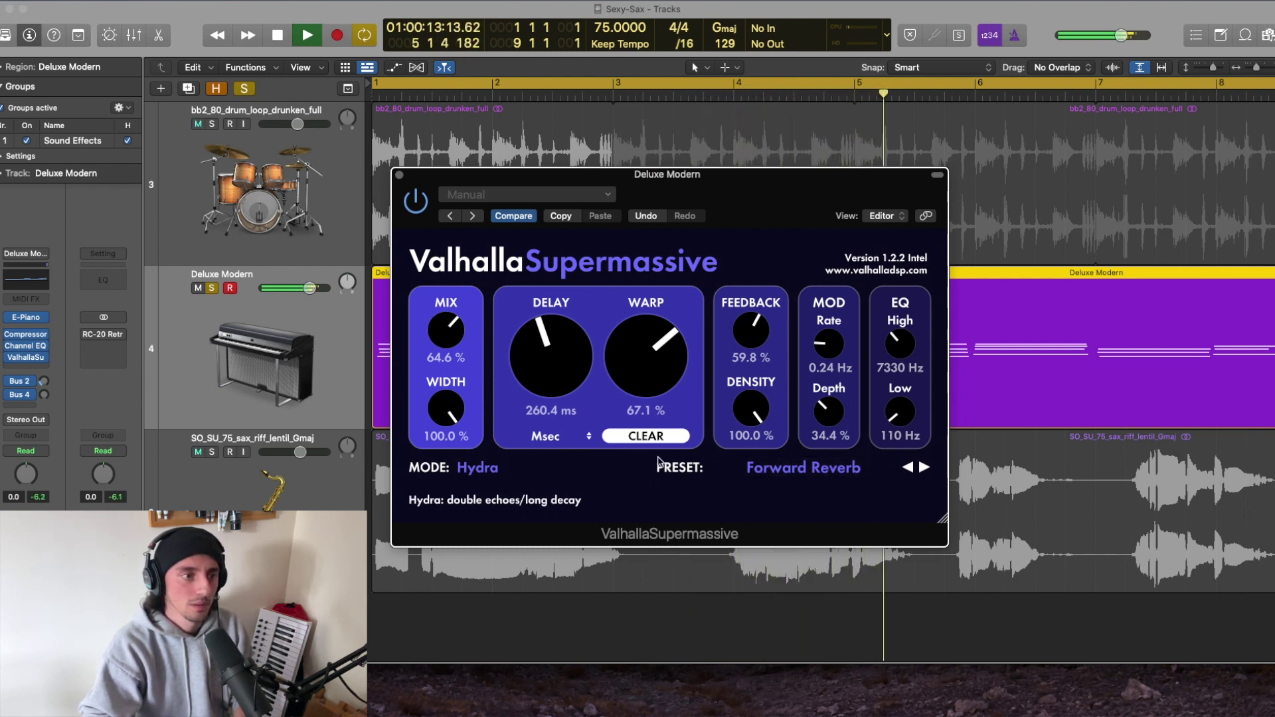
left_click(479, 469)
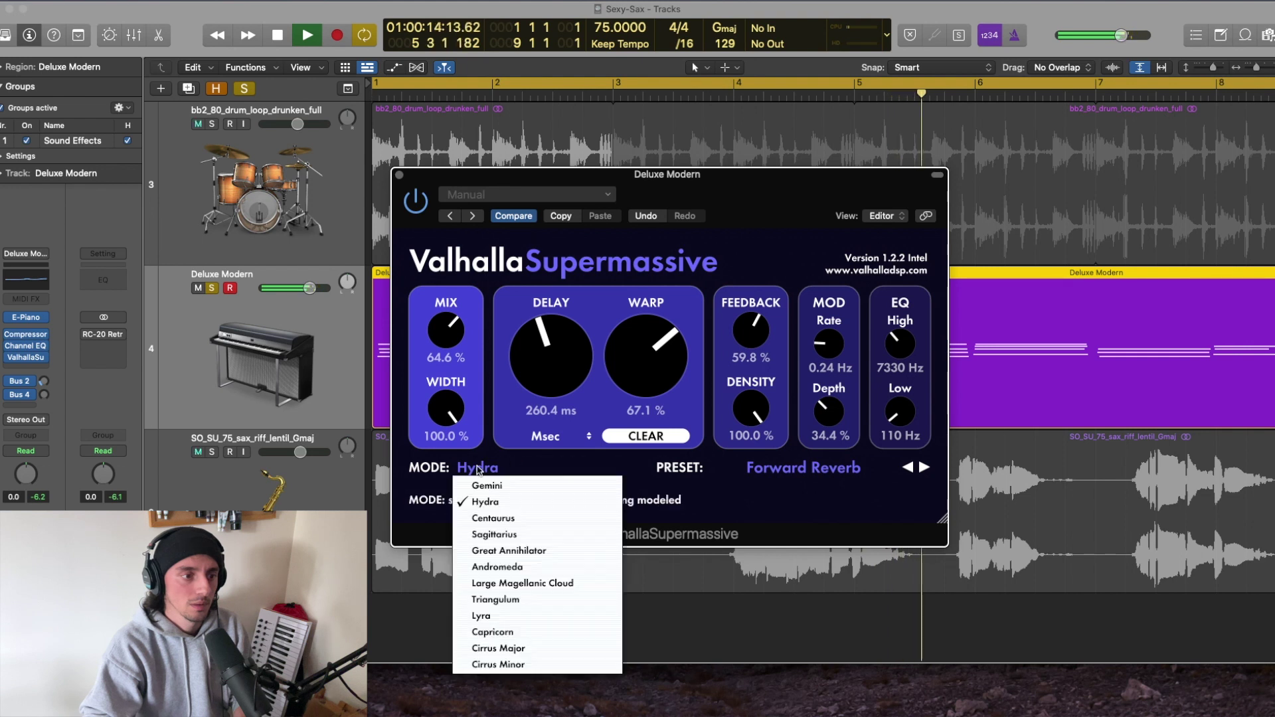
left_click(504, 583)
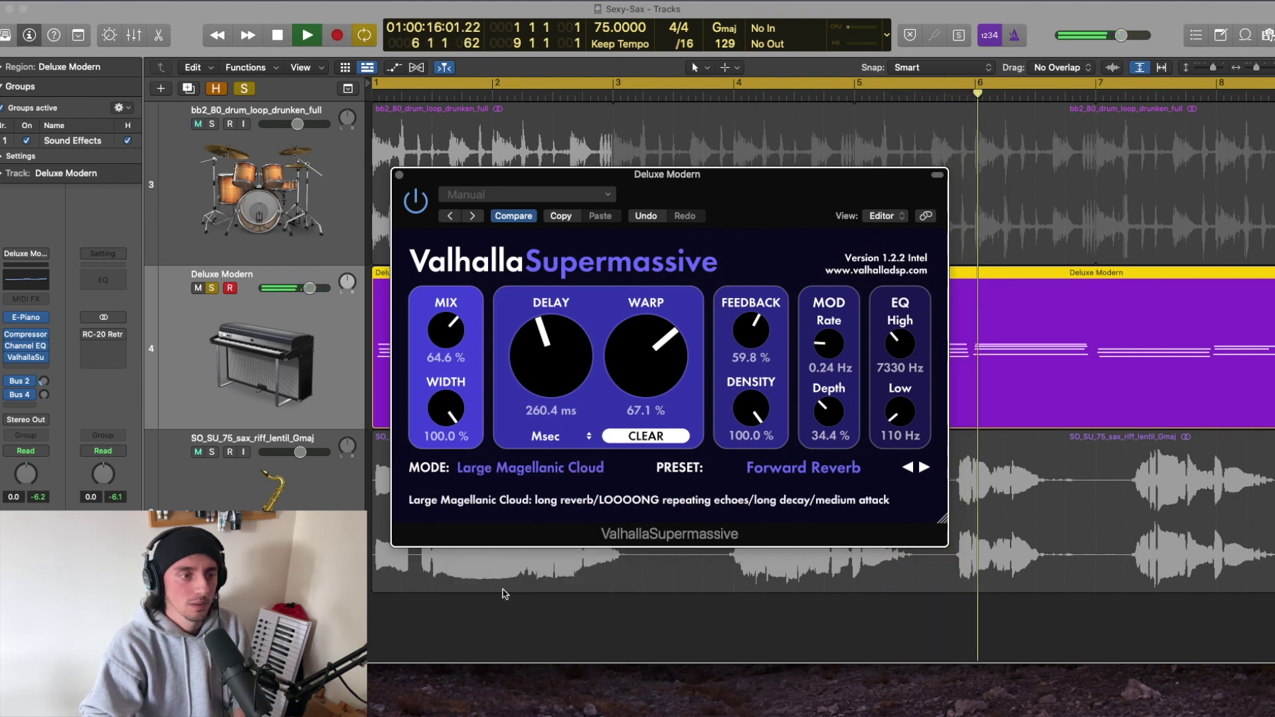
left_click(578, 469)
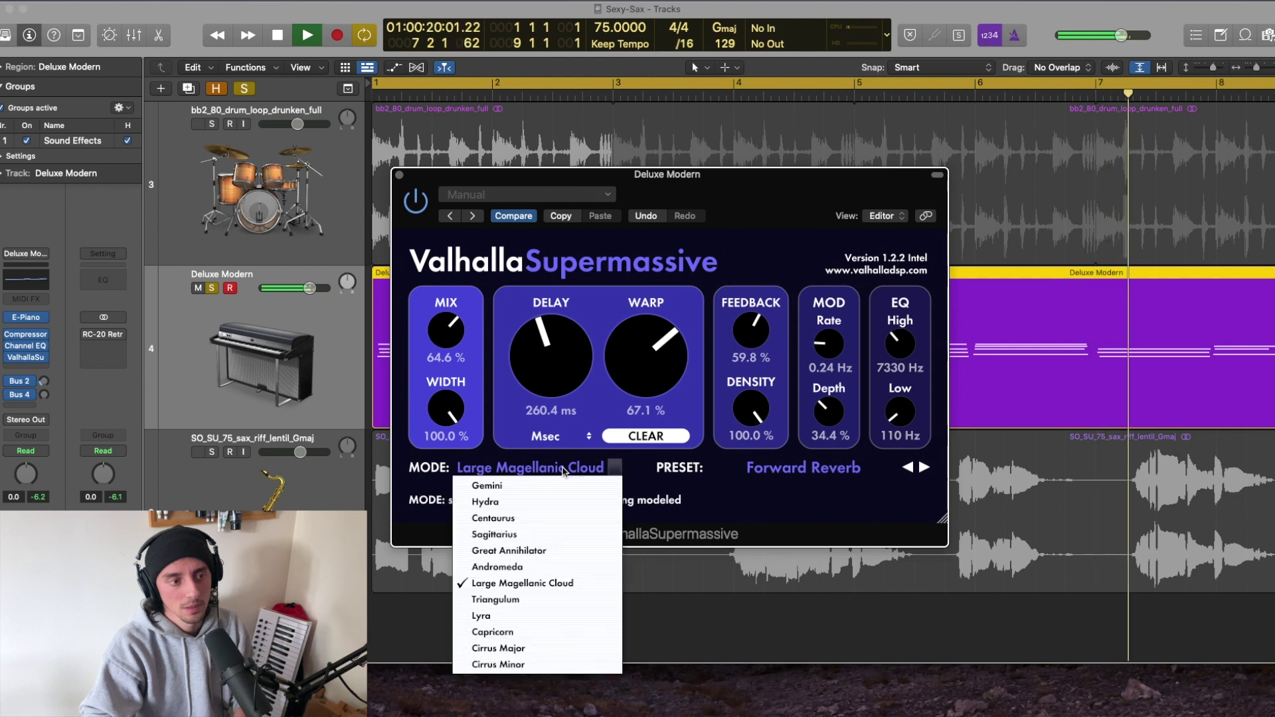
left_click(538, 550)
key("space")
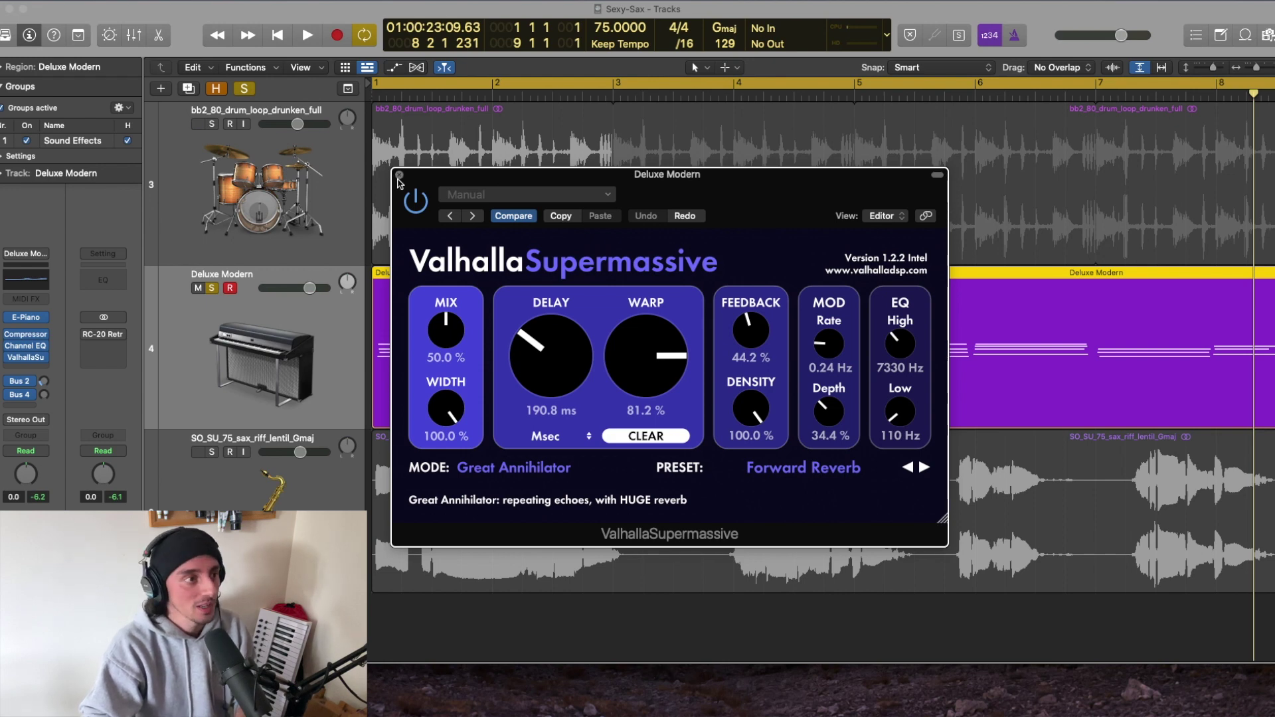
Close the piano's Supermassive window and unsolo the Deluxe Modern track
left_click(399, 176)
left_click(214, 289)
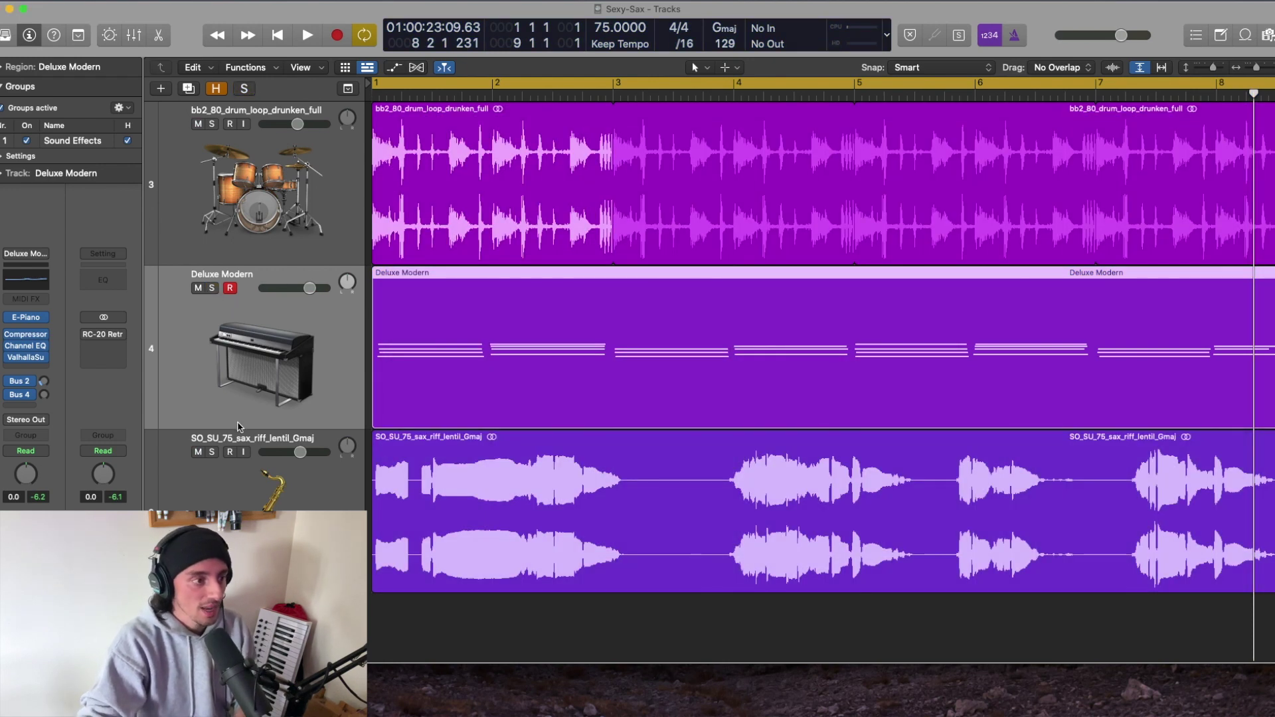
Solo the sax track, open its Supermassive (Default preset, Gemini mode), and start playback
left_click(212, 453)
left_click(229, 452)
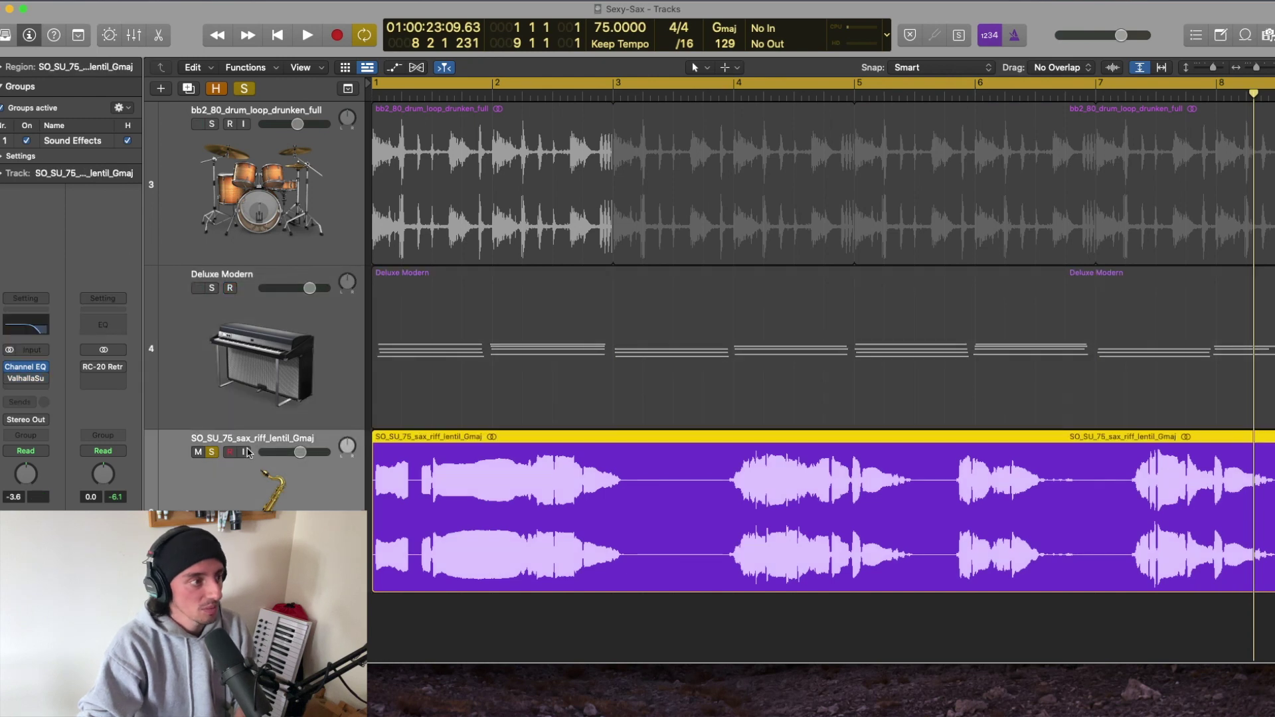
left_click(28, 379)
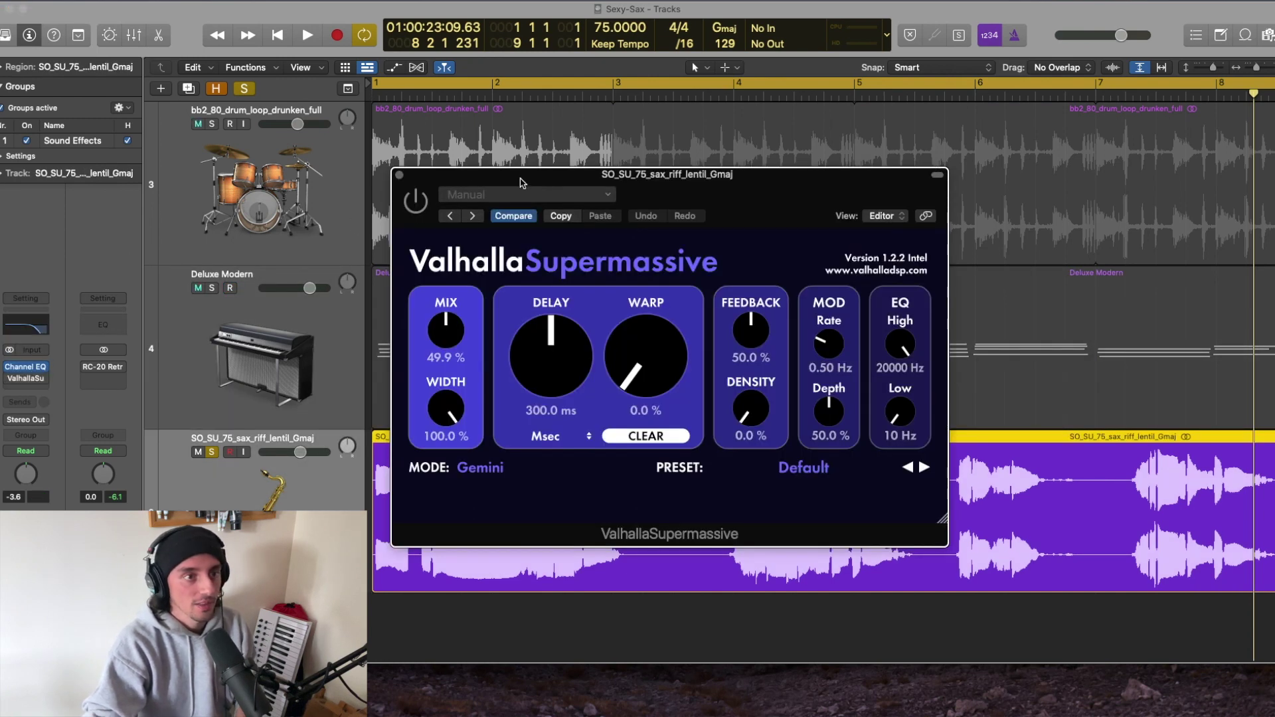
left_click_drag(666, 192, 818, 113)
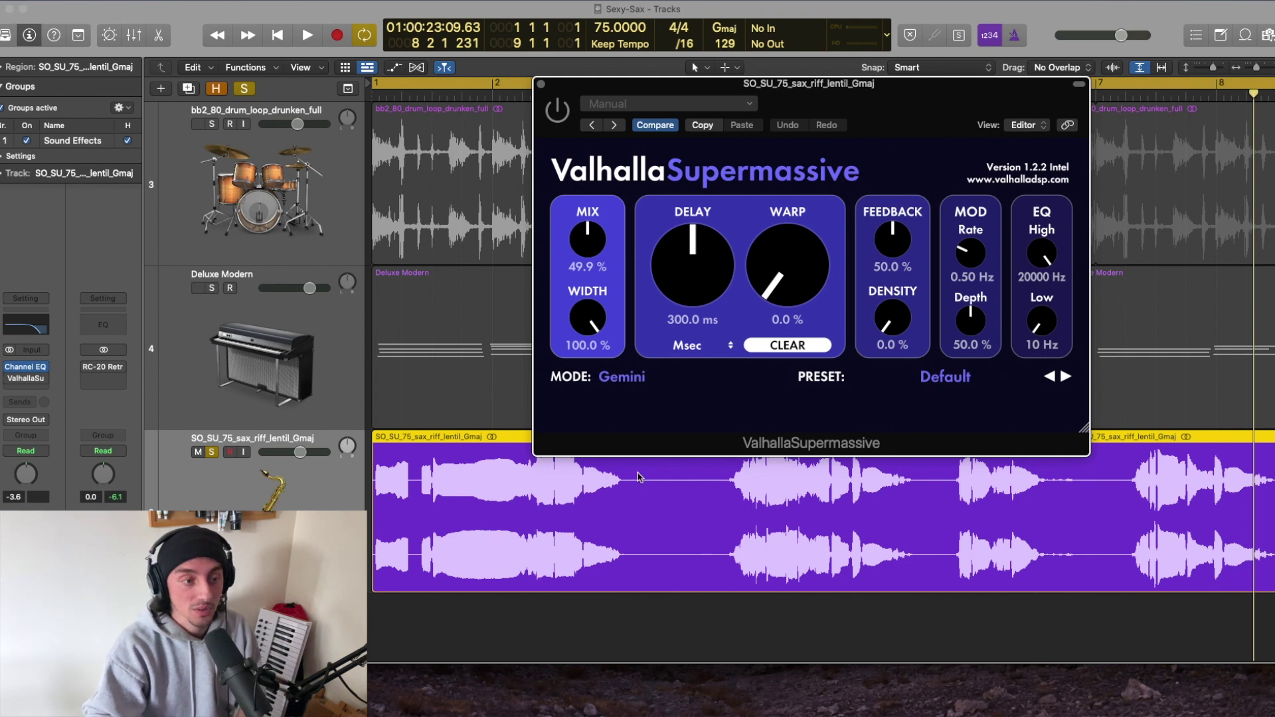
key("space")
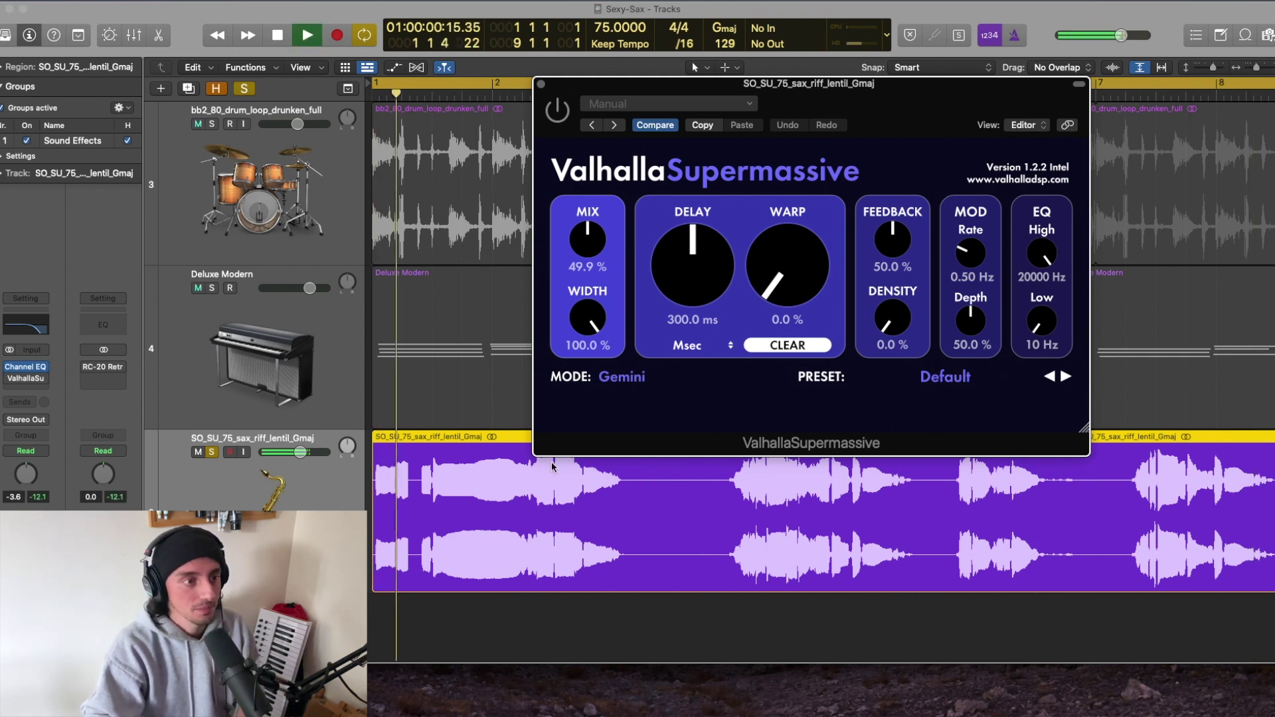
scroll(664, 438, "right", 1)
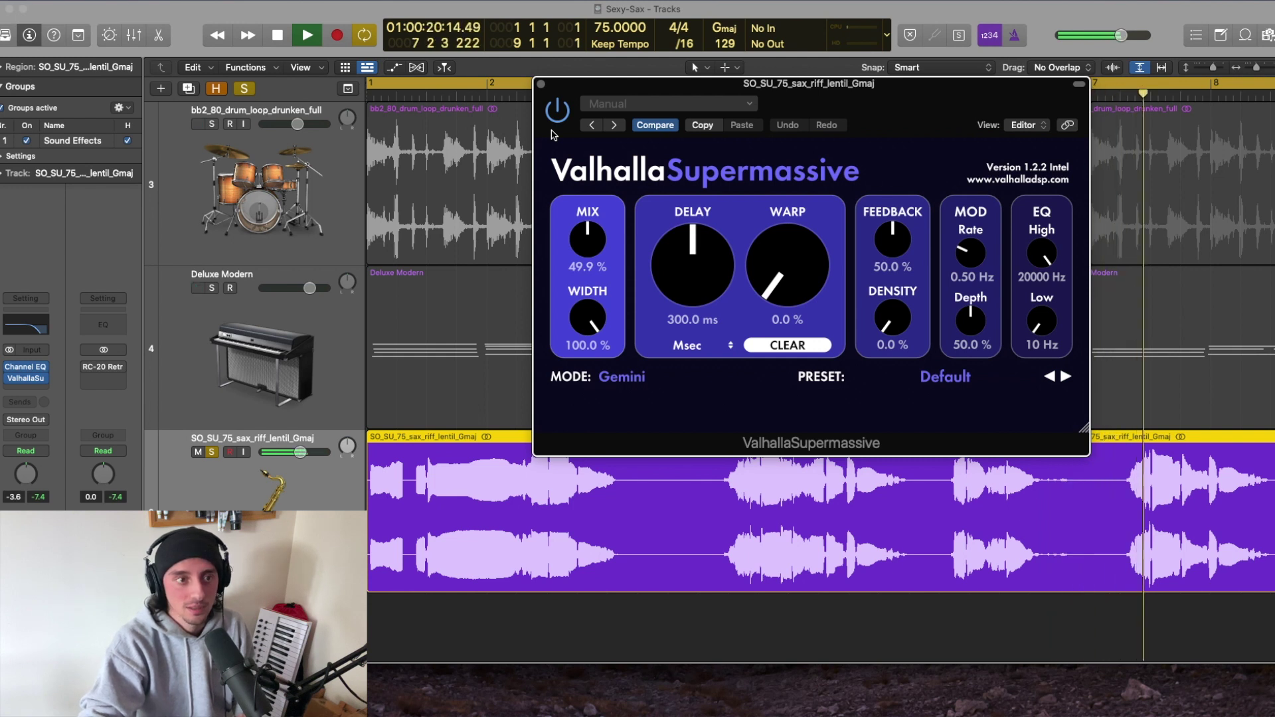
Try raising the sax Supermassive's warp to about 30 % and feedback to about 73 %
mouse_move(774, 290)
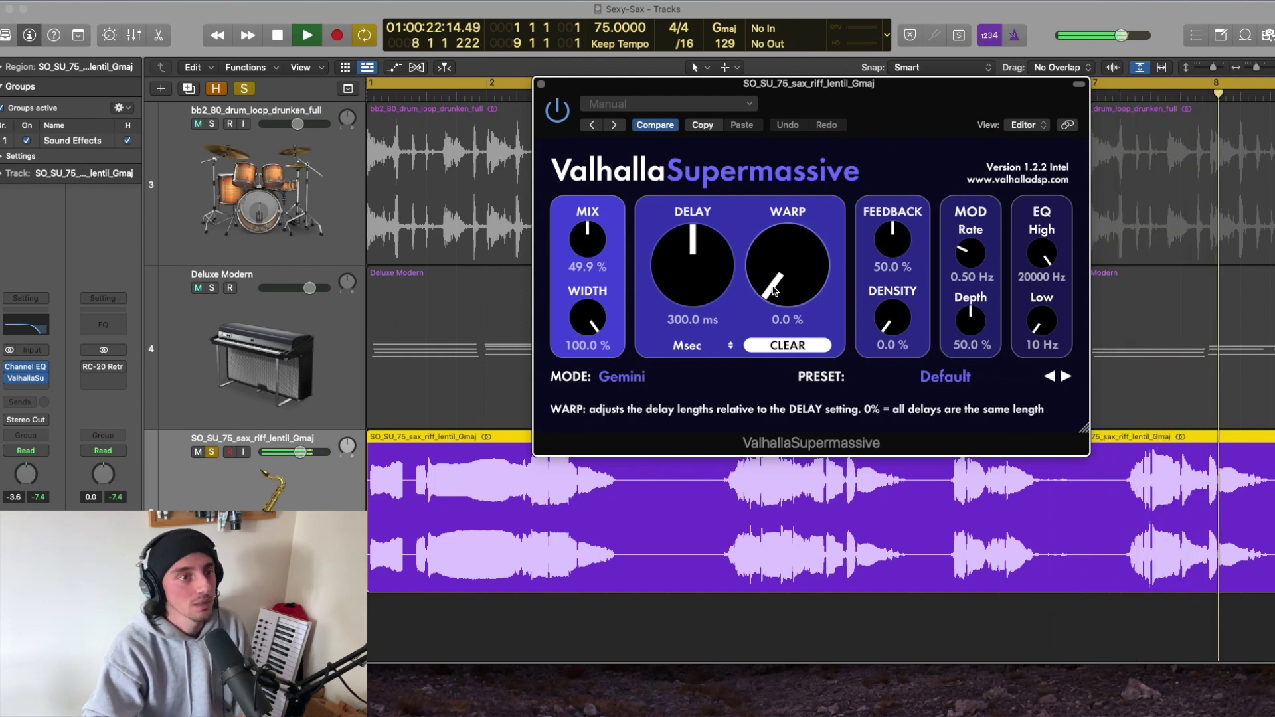
left_click_drag(774, 290, 760, 240)
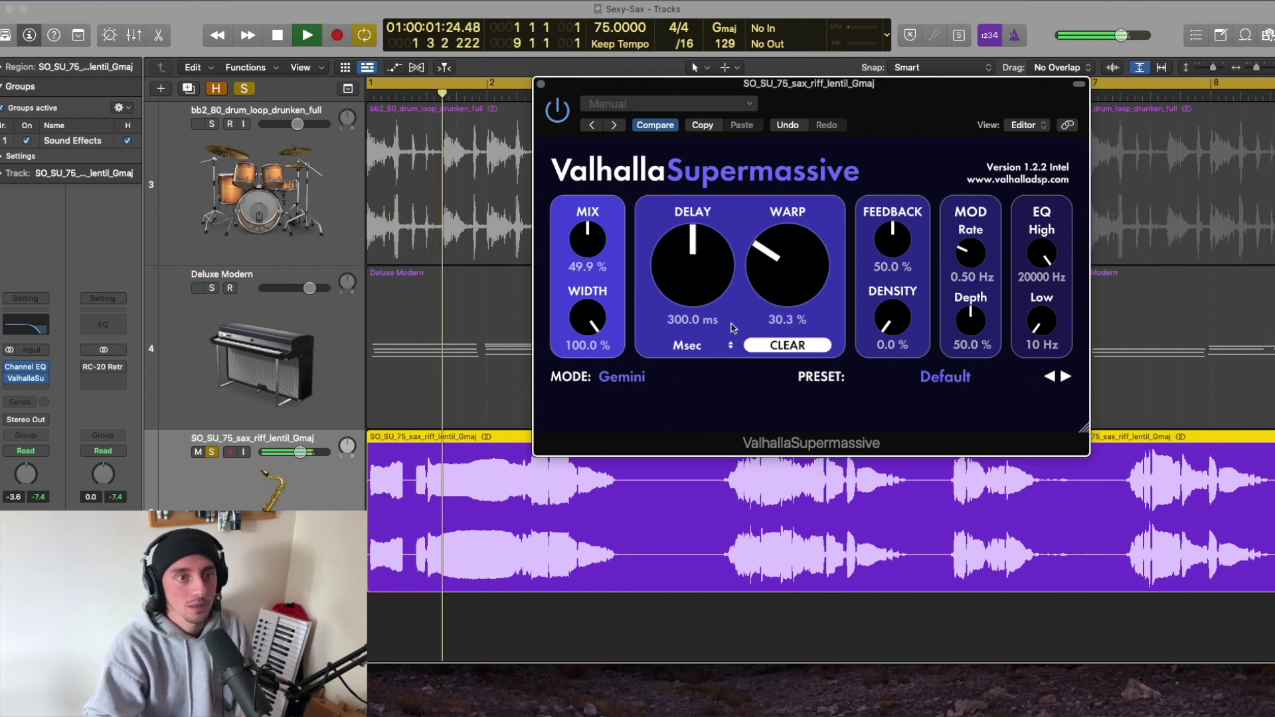
left_click_drag(878, 256, 823, 150)
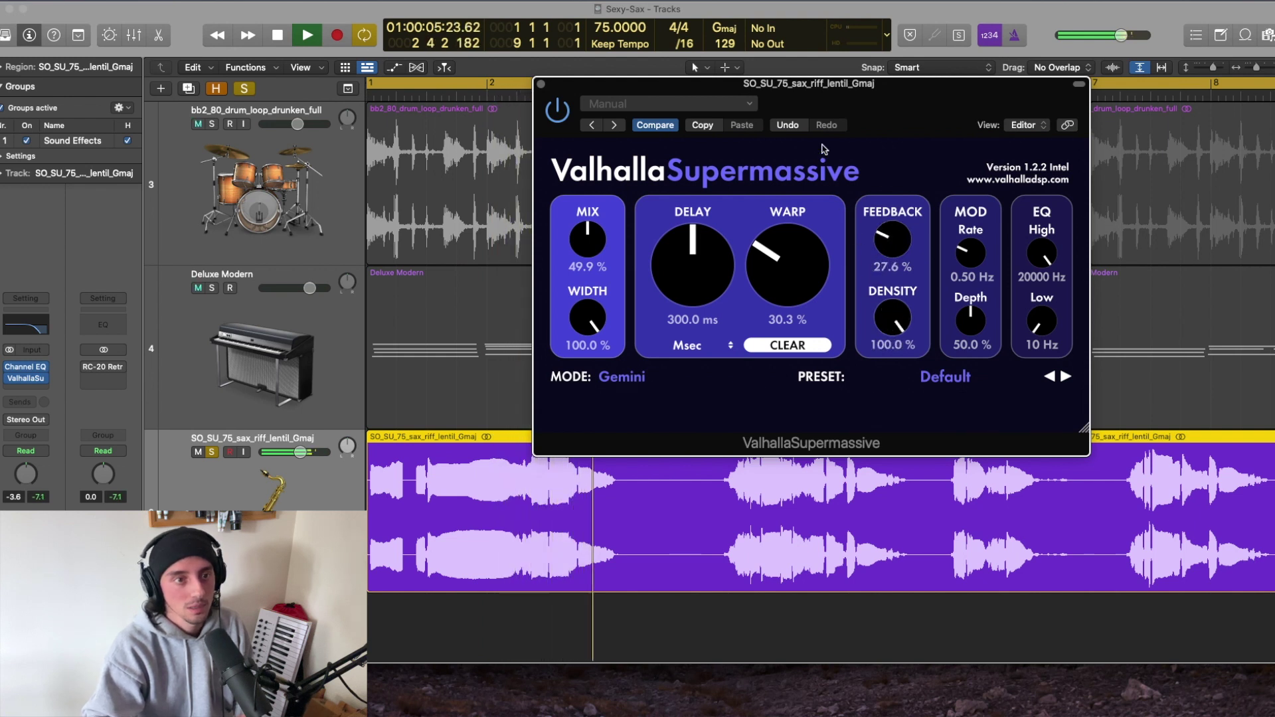
left_click_drag(882, 229, 878, 166)
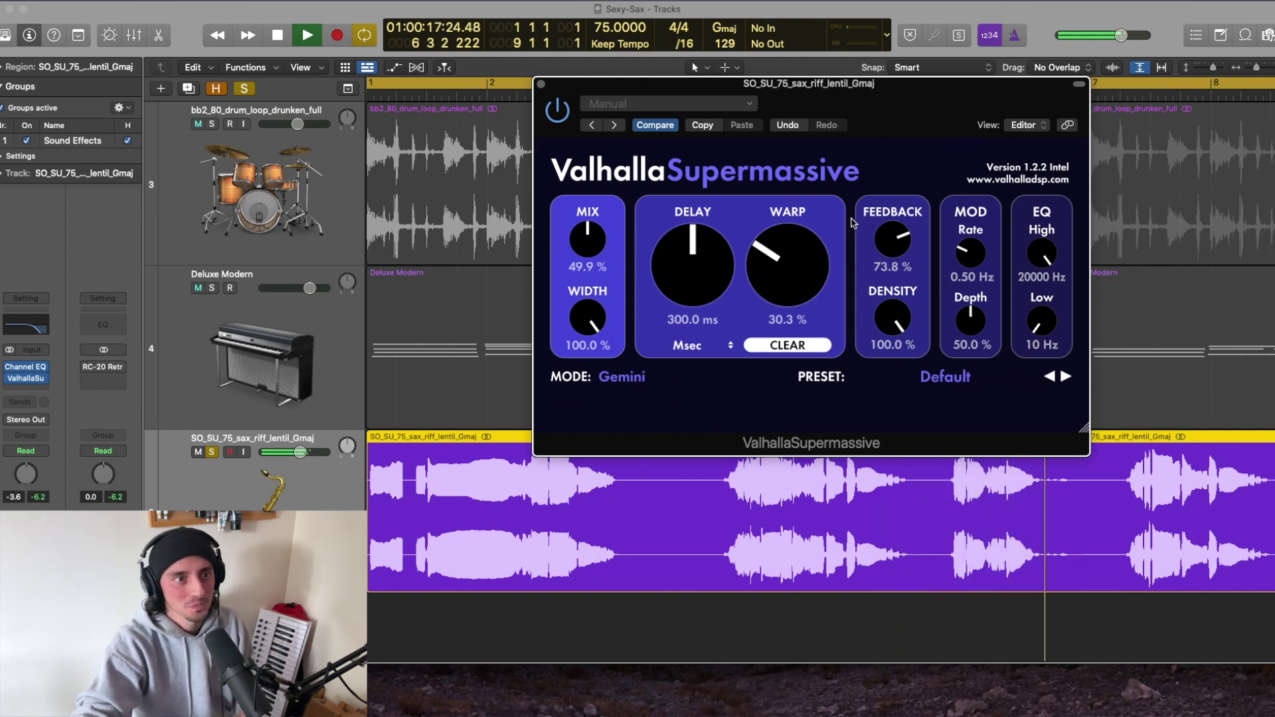
Undo back to 0 % warp and 50 % feedback, then close the sax's Supermassive window
left_click(786, 125)
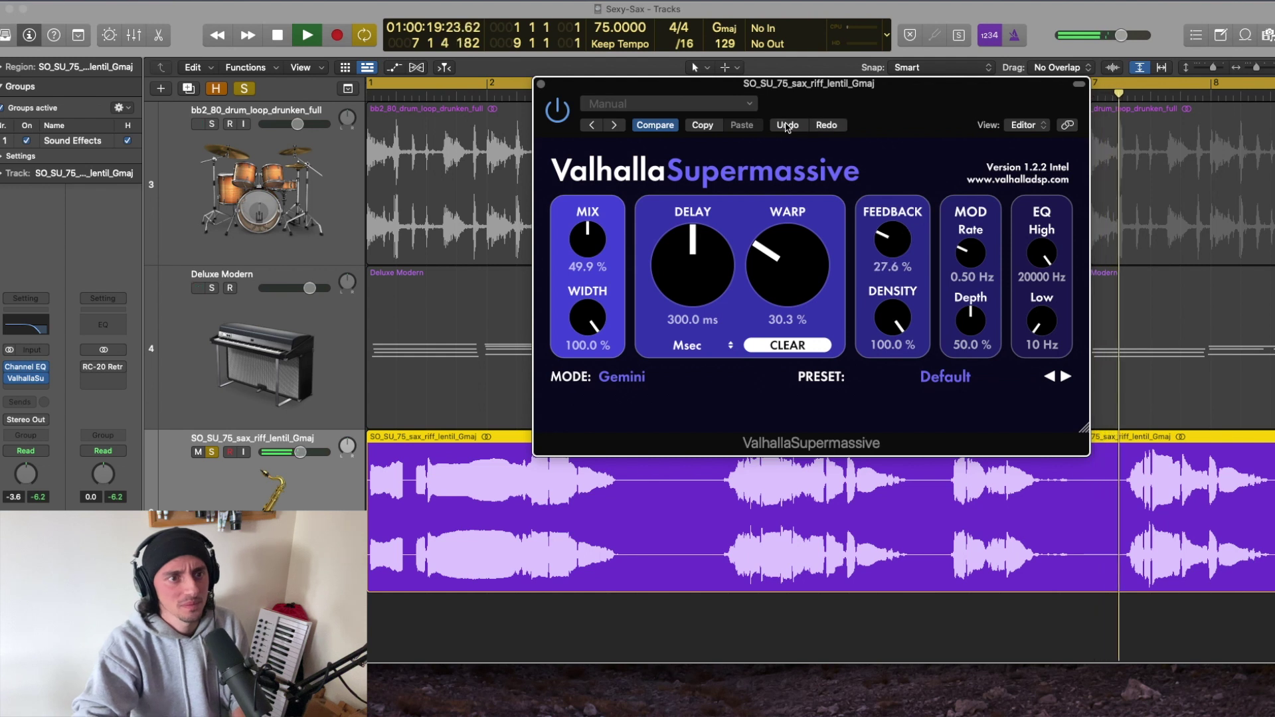
left_click(786, 126)
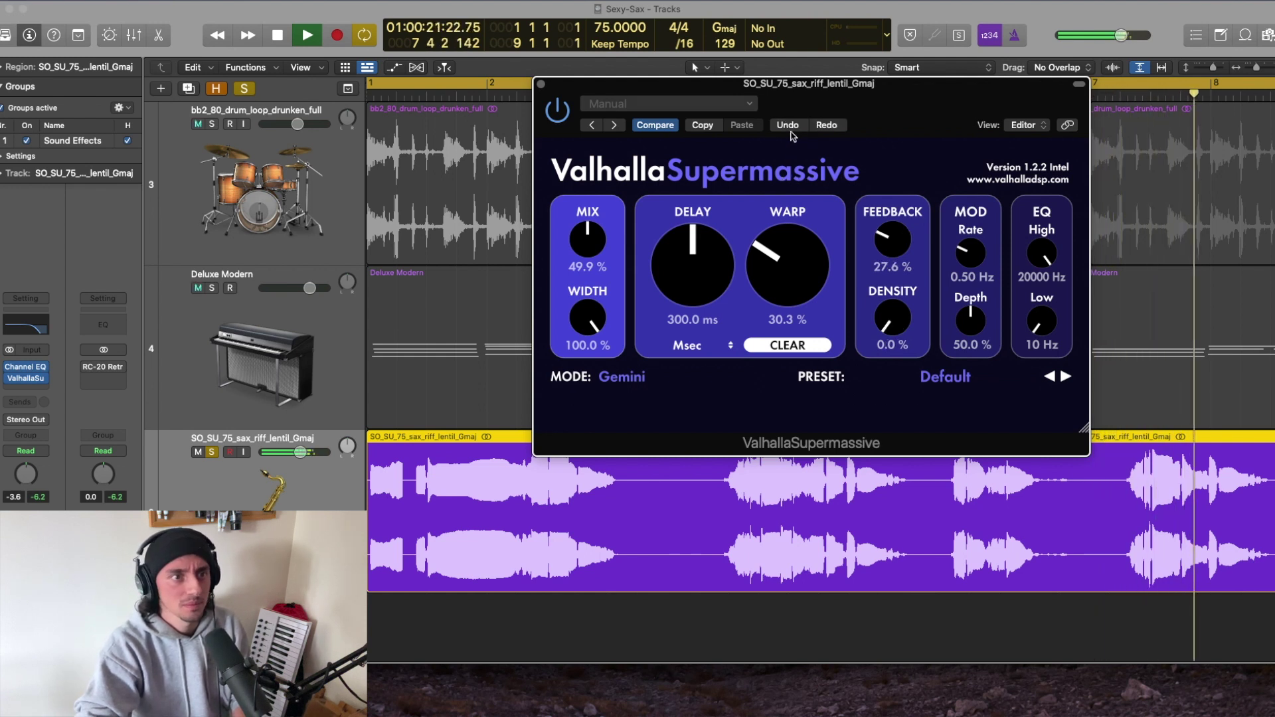
left_click(787, 126)
left_click(787, 126)
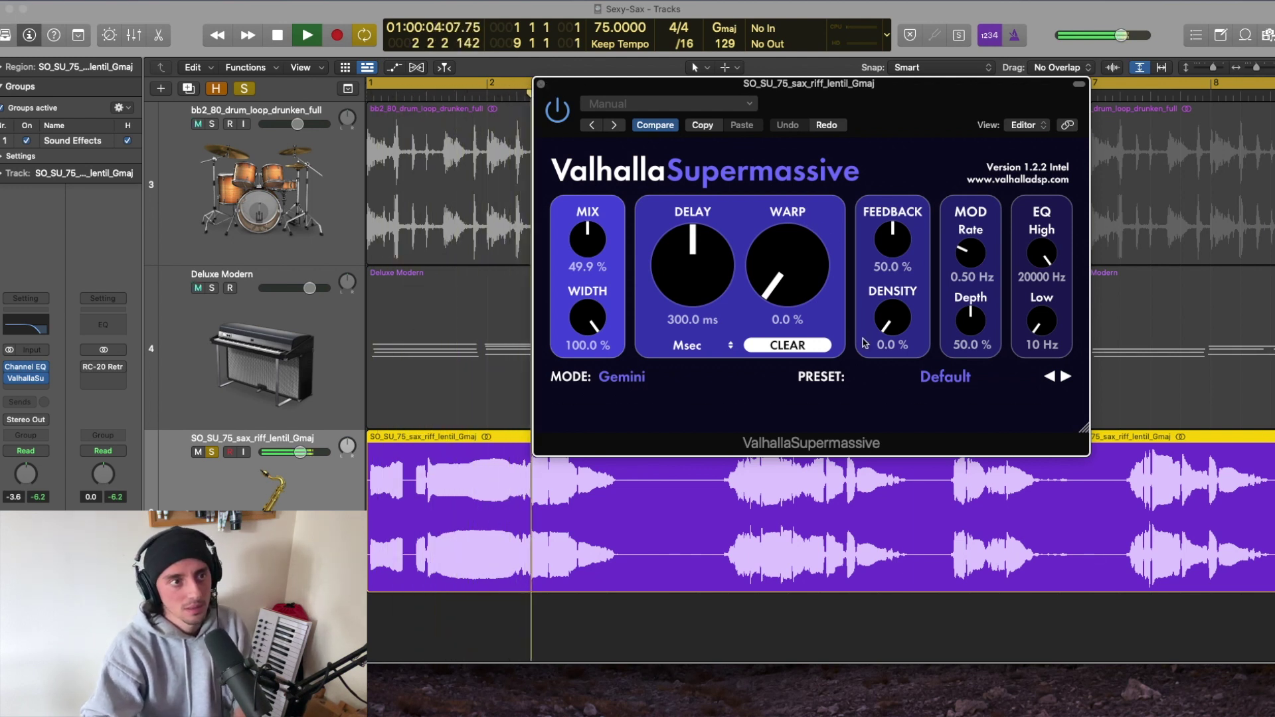
left_click(541, 85)
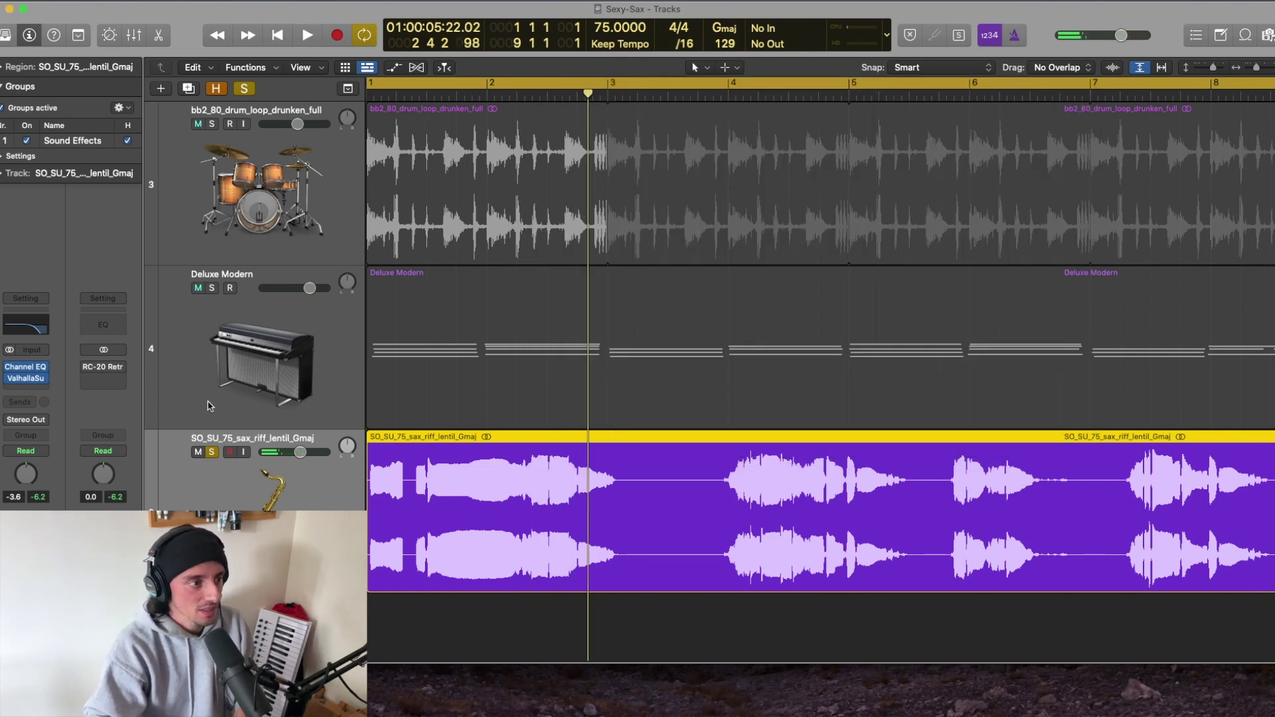
Unsolo the sax track and show the Mixer with all channel strips and reverb buses
left_click(211, 453)
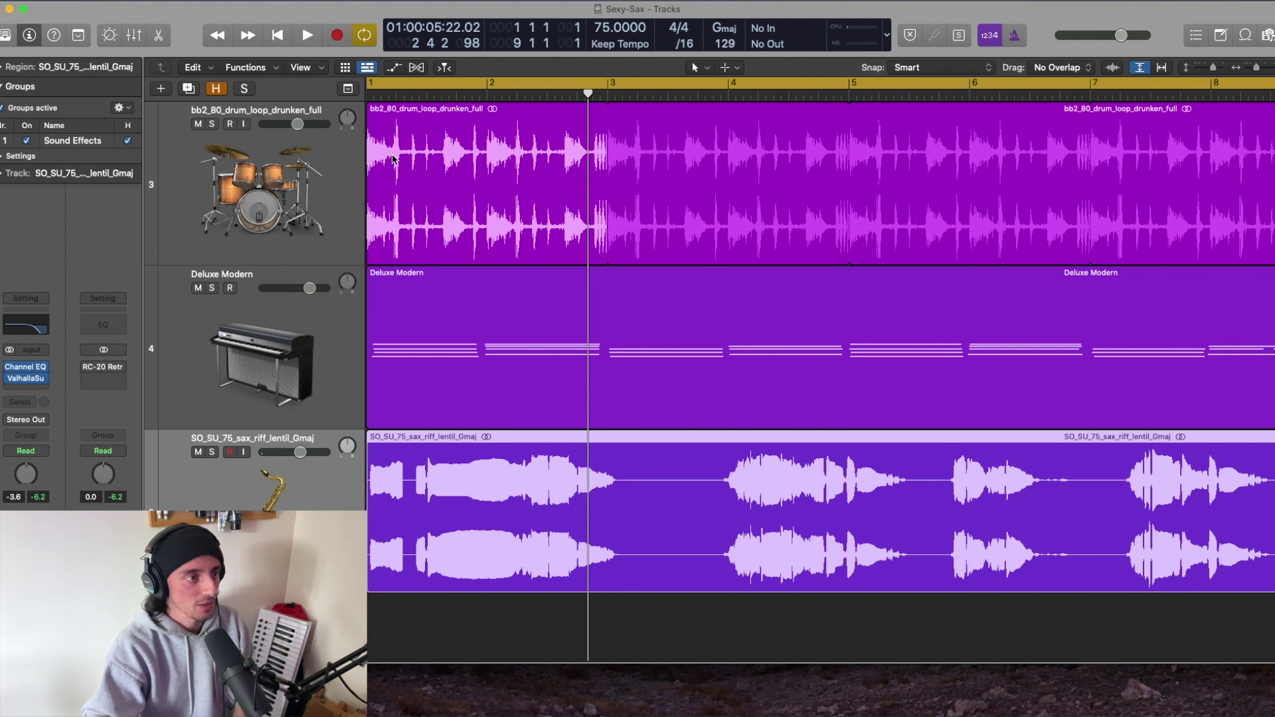
scroll(393, 160, "left", 1)
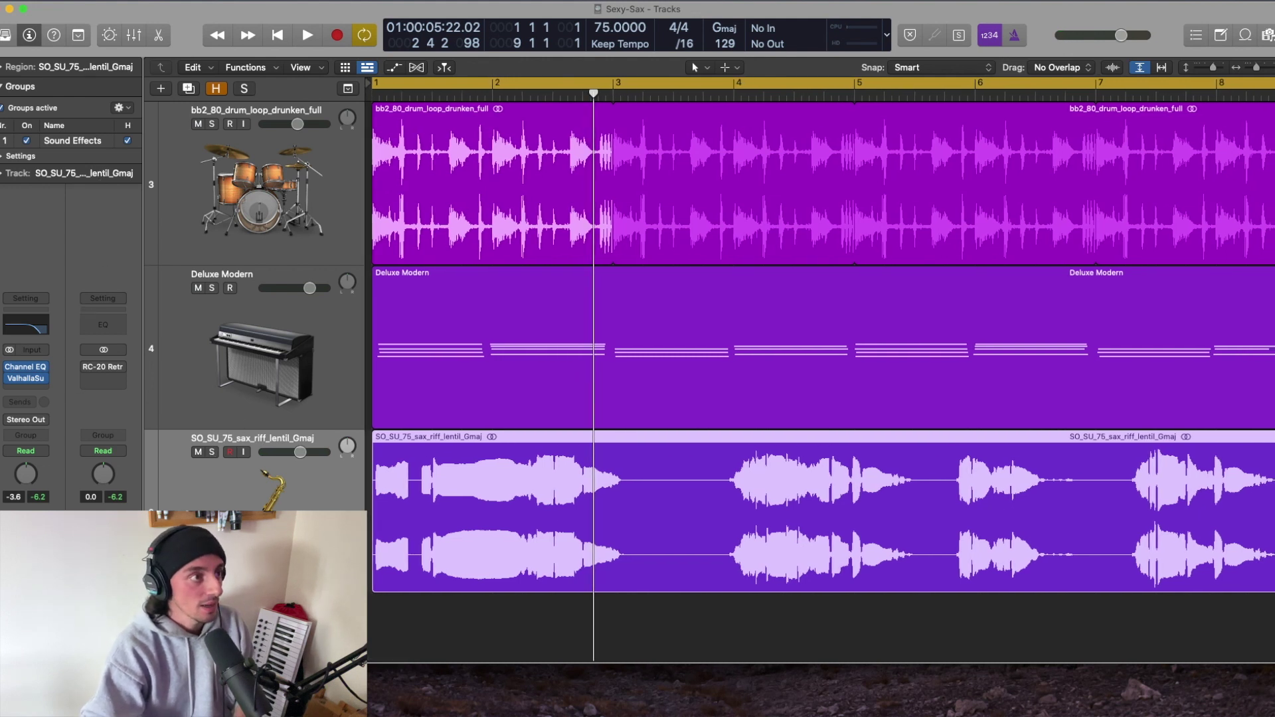
left_click(132, 38)
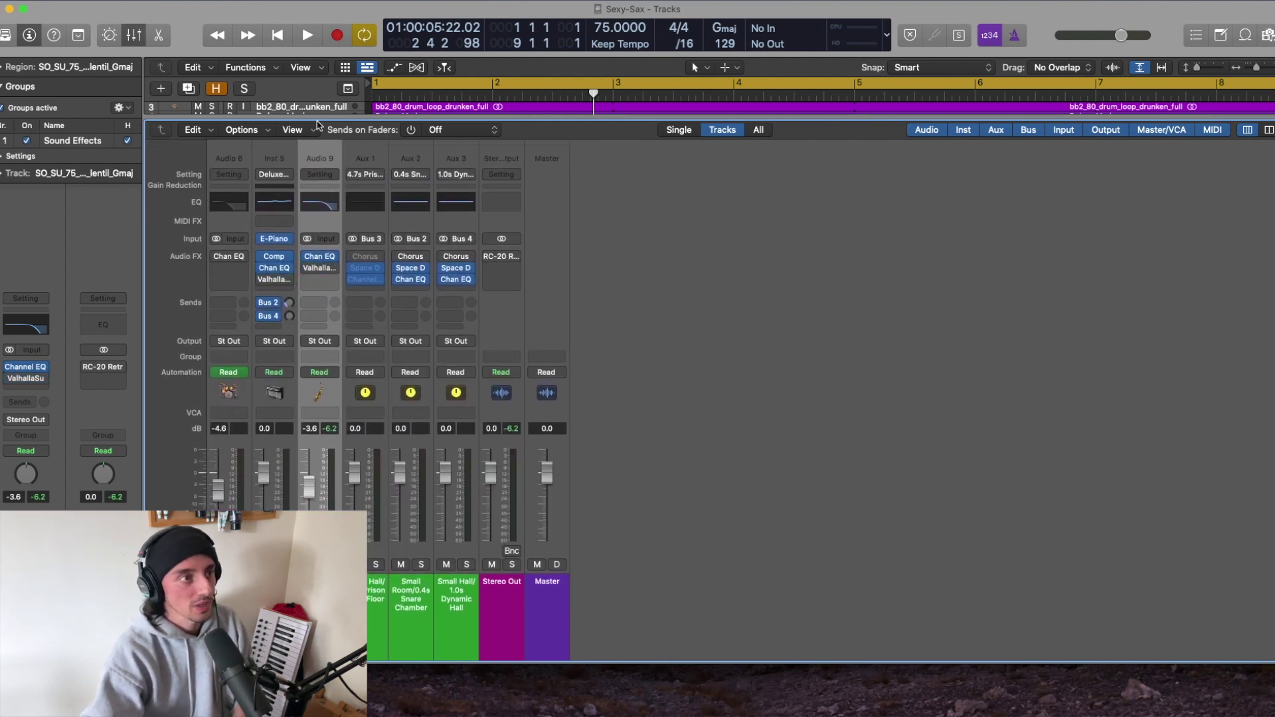
Enlarge the tracks area above the mixer, play the full loop, and scroll to the Audio FX inserts
left_click_drag(317, 123, 299, 306)
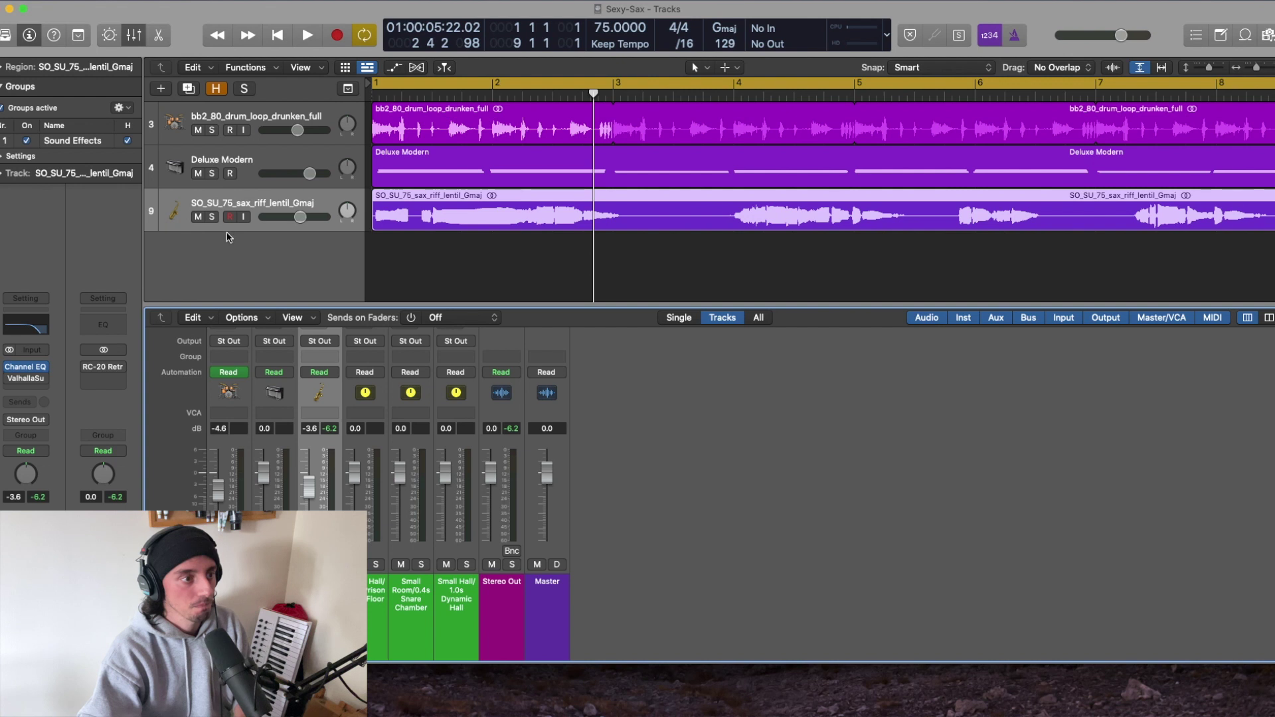
key("space")
scroll(264, 462, "up", 5)
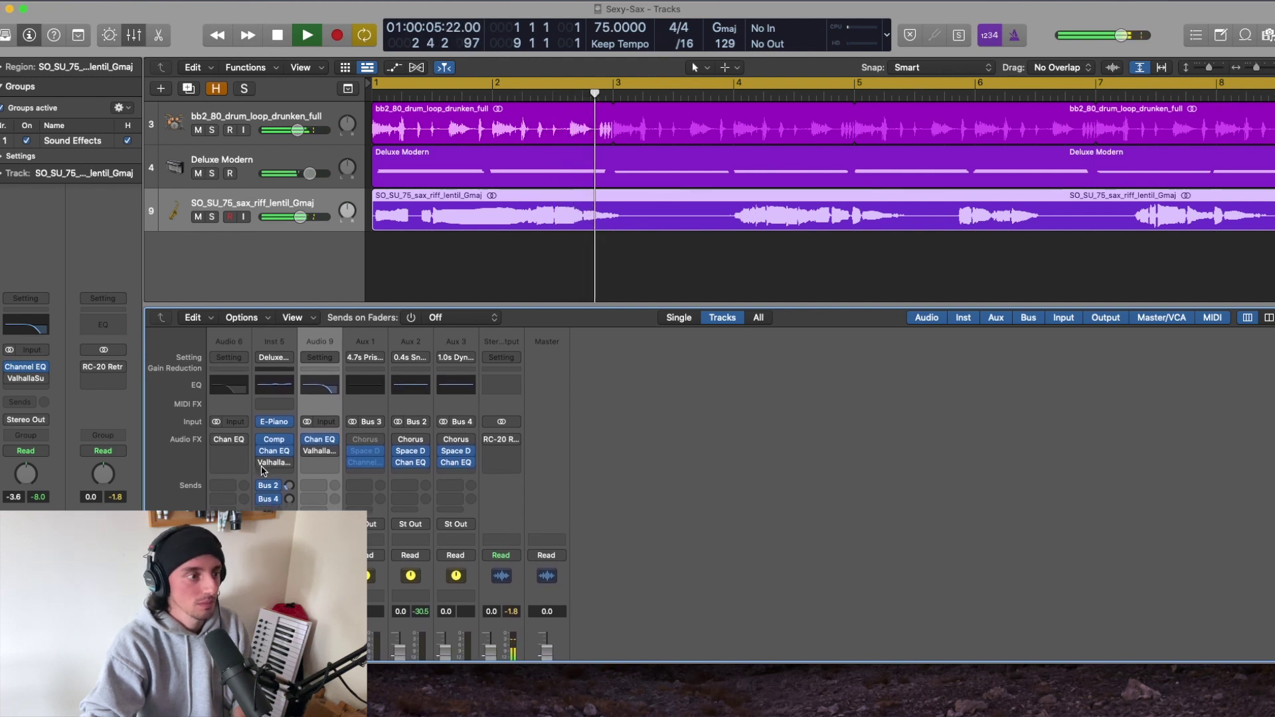
mouse_move(263, 469)
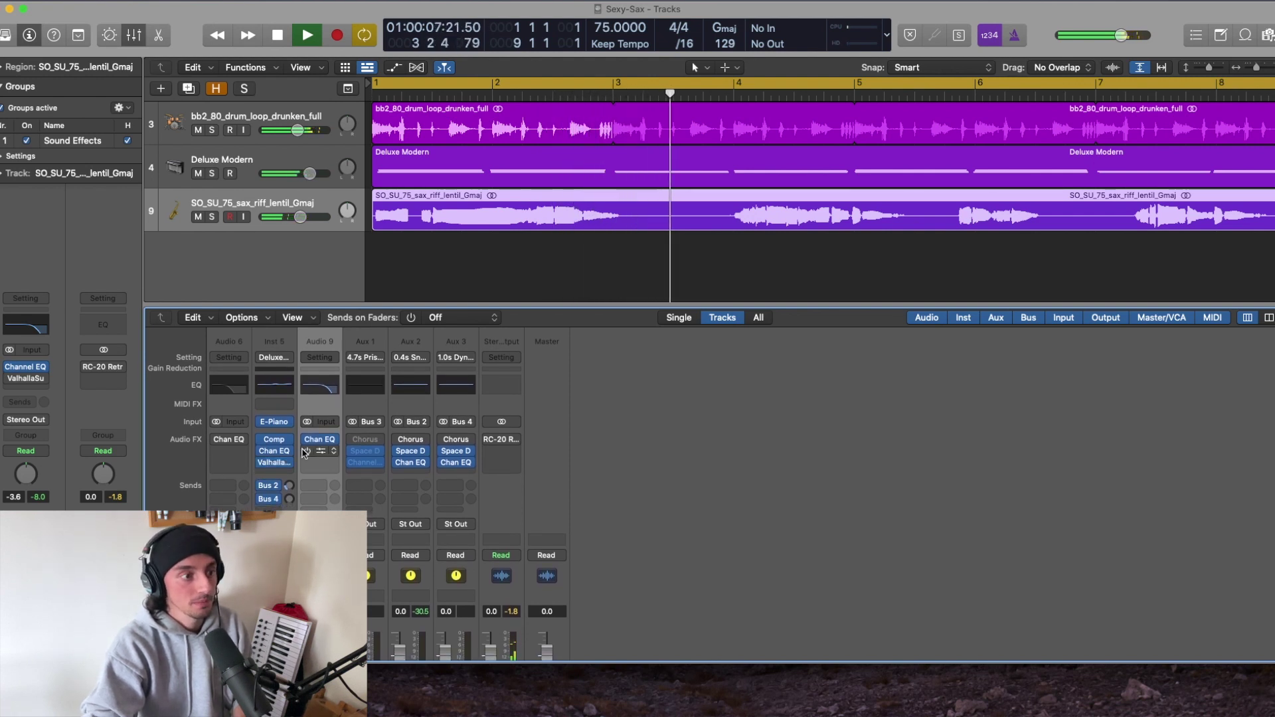
mouse_move(307, 453)
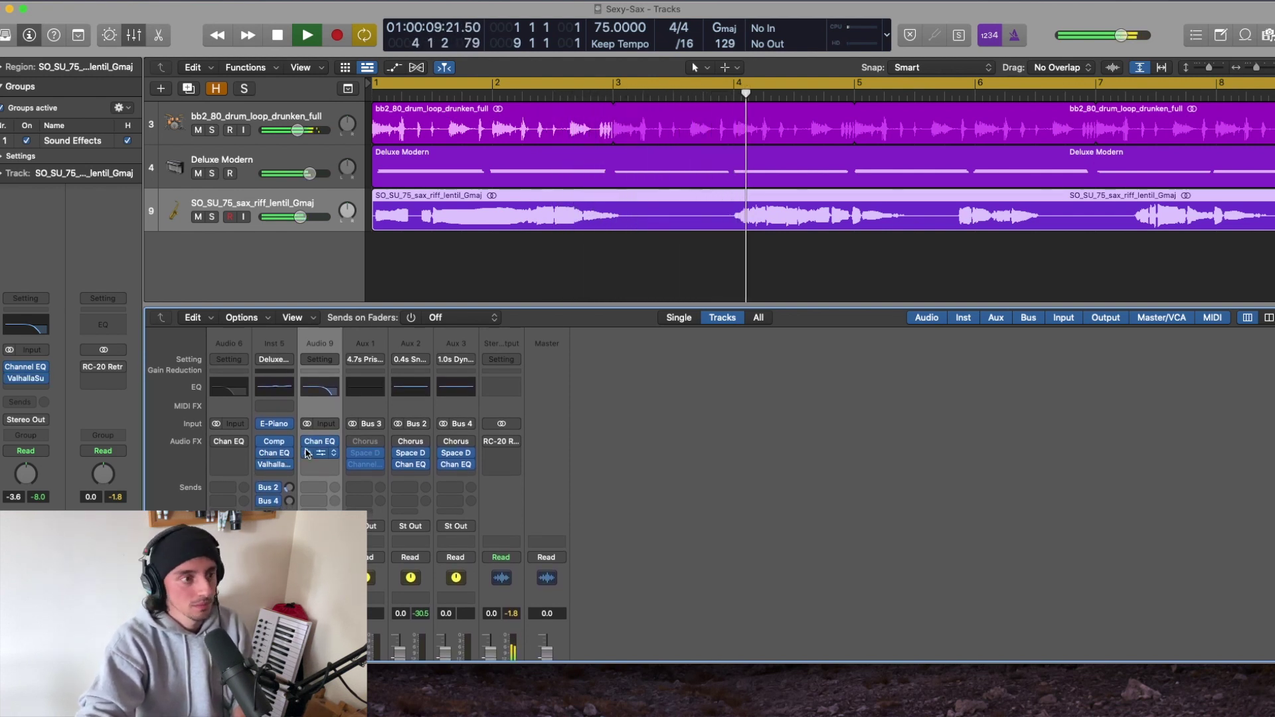